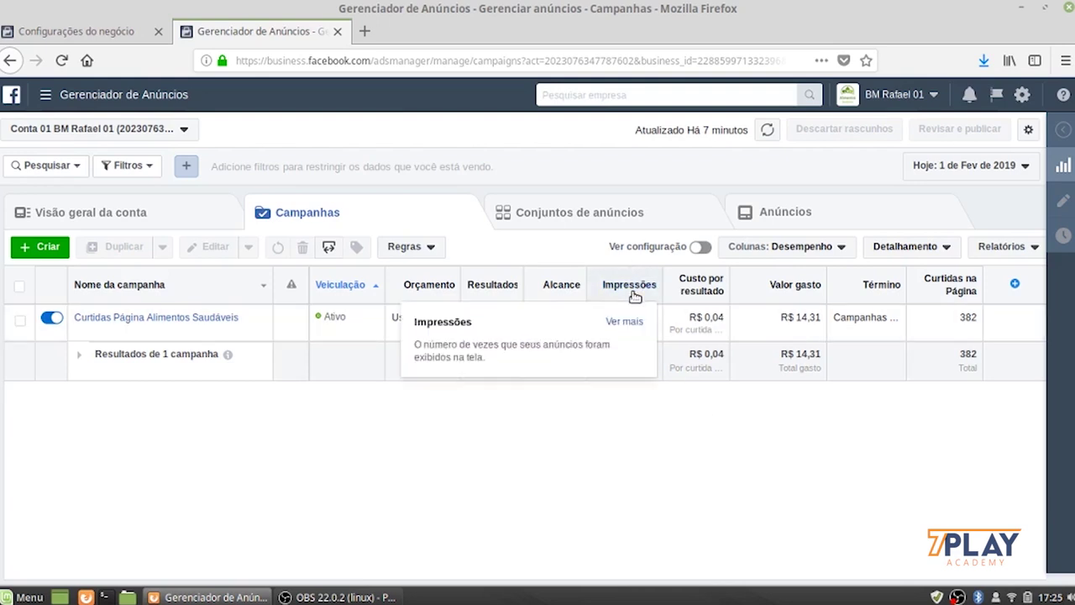
# Step: Set the campaign report's date range to 31 January 2019 – 1 February 2019 and update the results
pyautogui.moveTo(631, 288)
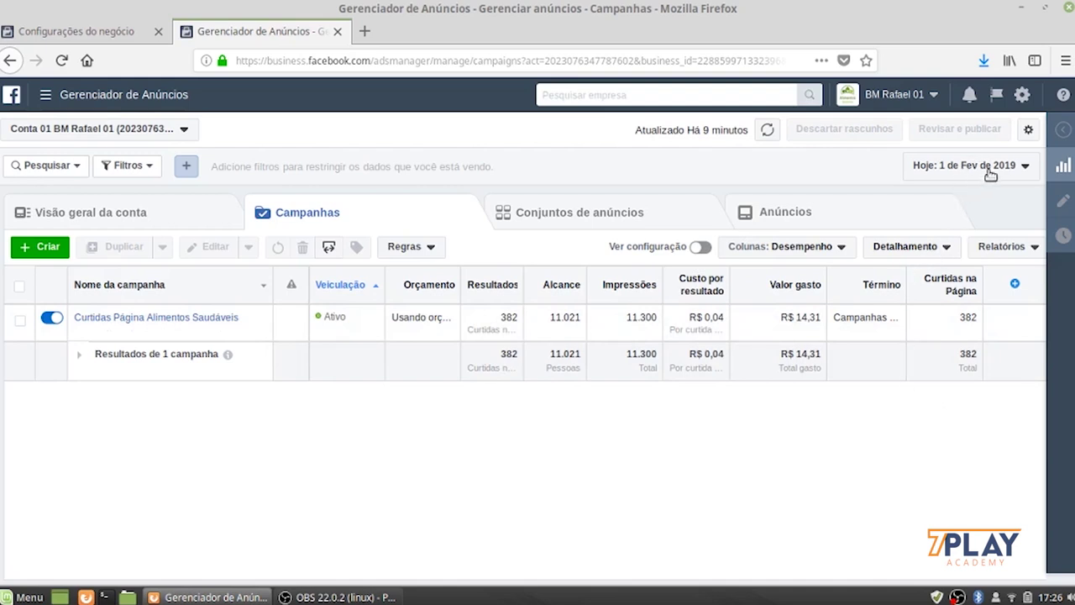
pyautogui.click(1023, 168)
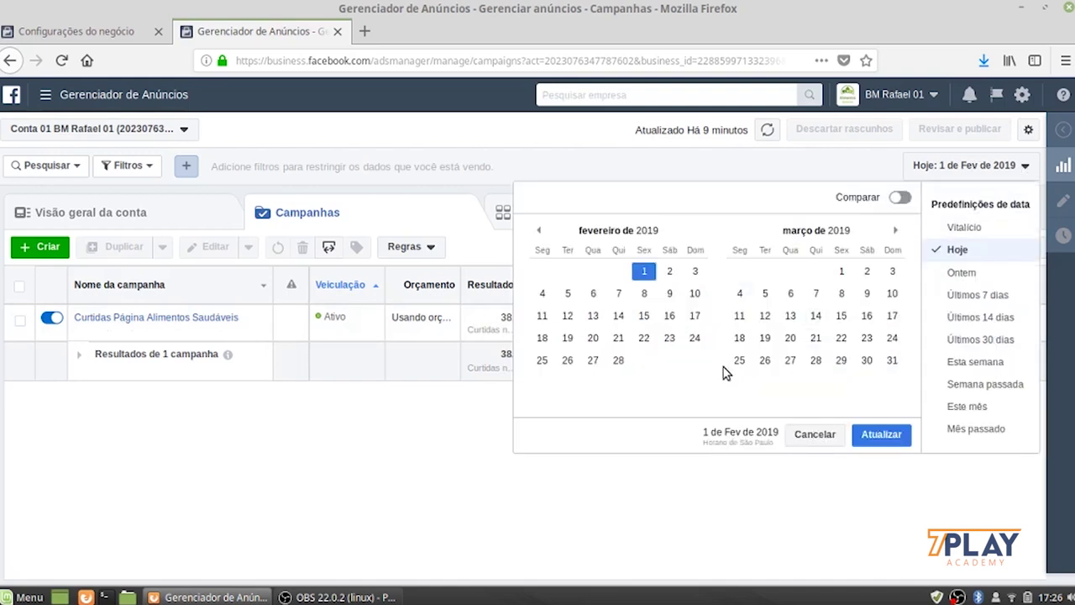
pyautogui.click(539, 231)
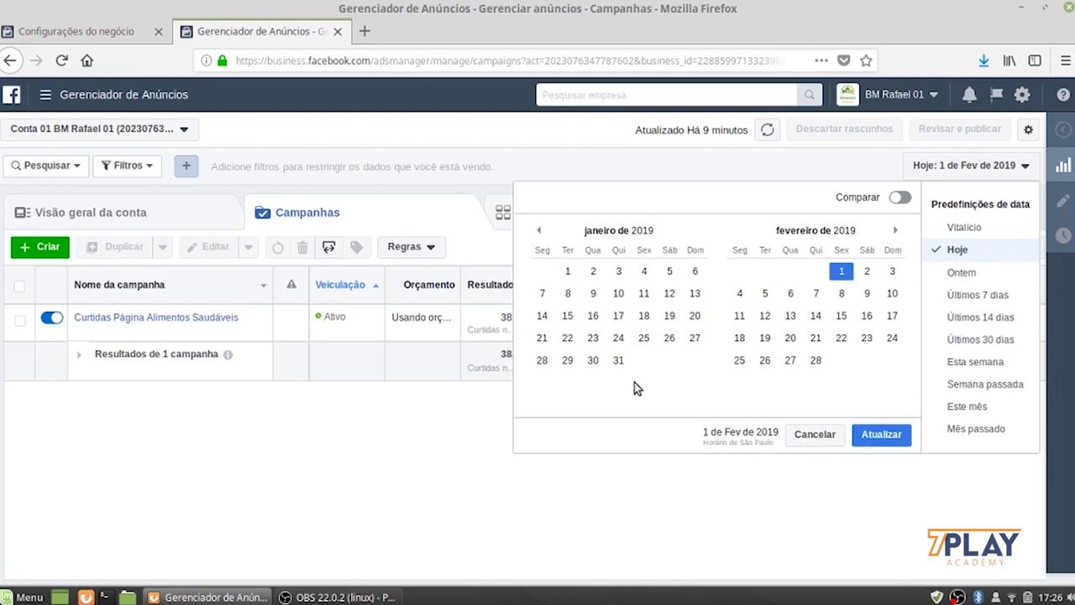
pyautogui.click(619, 361)
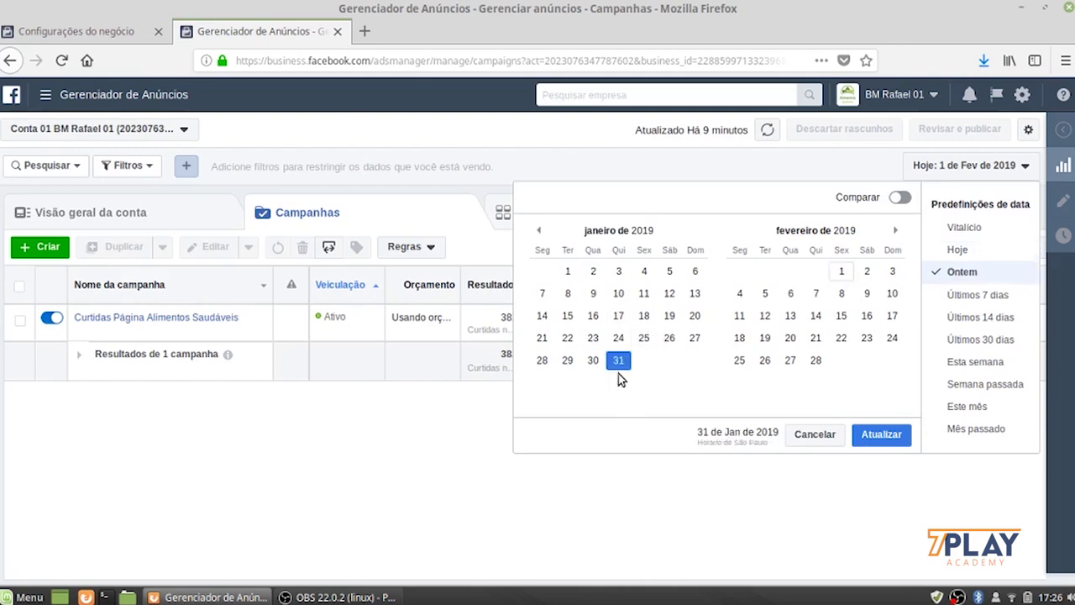
pyautogui.click(841, 271)
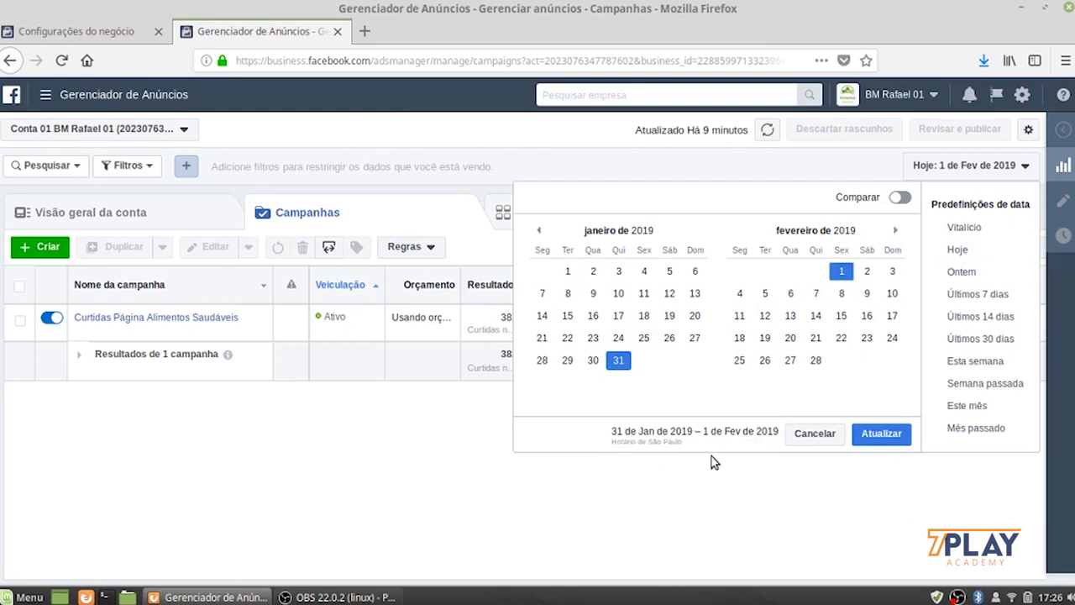
pyautogui.click(872, 433)
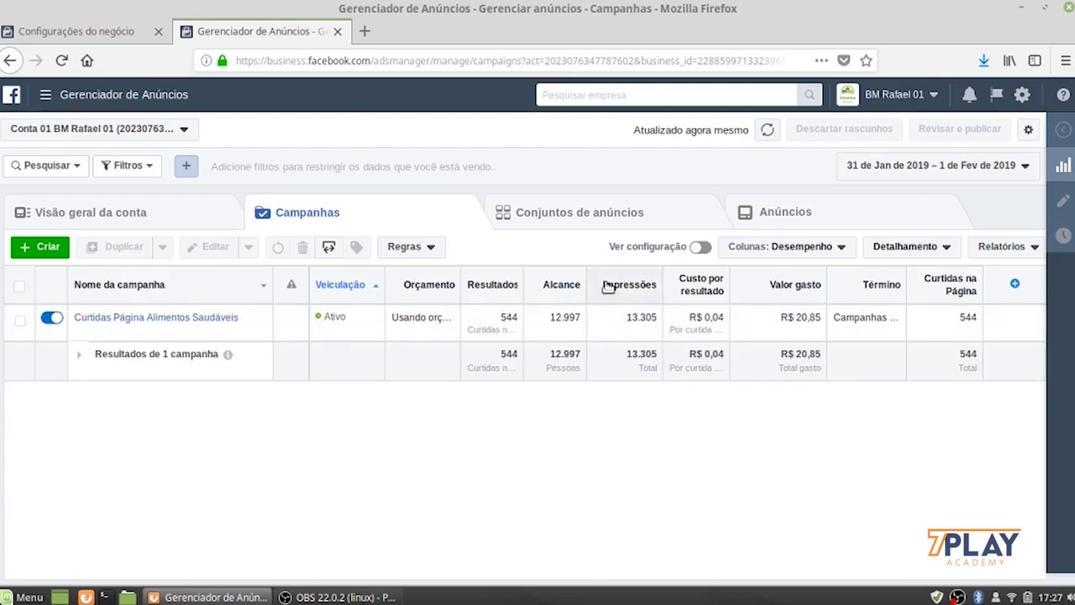
# Step: Switch the campaign table's column preset to "Desempenho e cliques"
pyautogui.moveTo(561, 288)
pyautogui.moveTo(523, 282)
pyautogui.moveTo(878, 336)
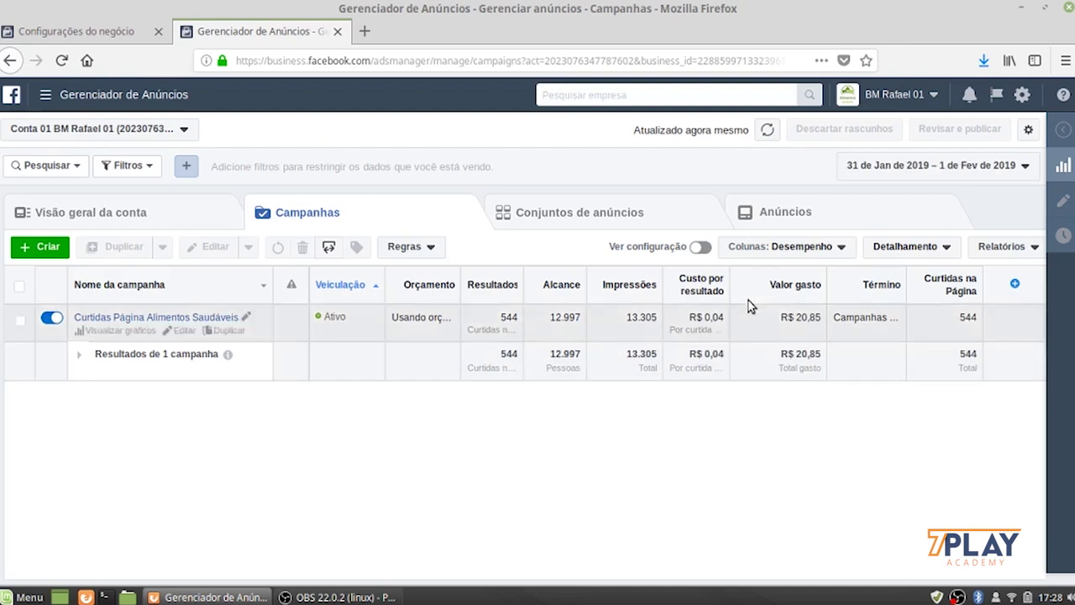
pyautogui.click(798, 246)
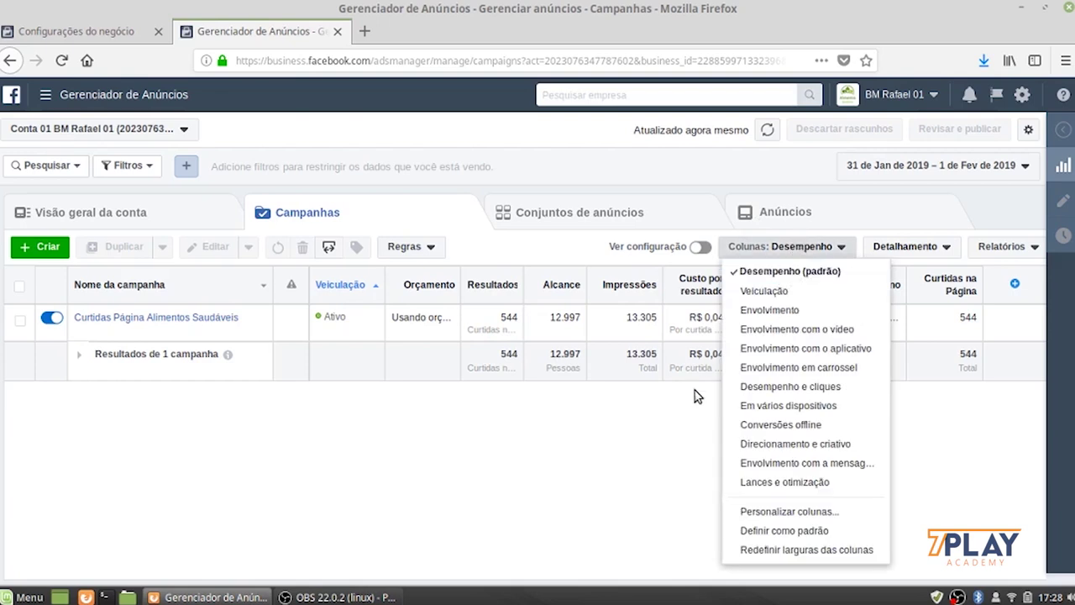
pyautogui.click(798, 271)
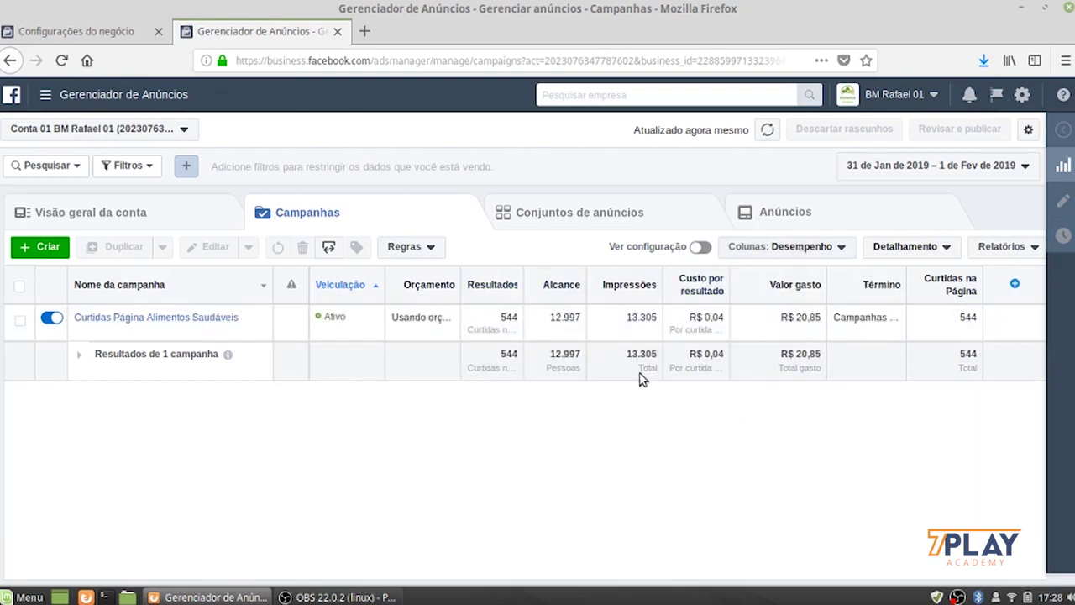
pyautogui.click(833, 247)
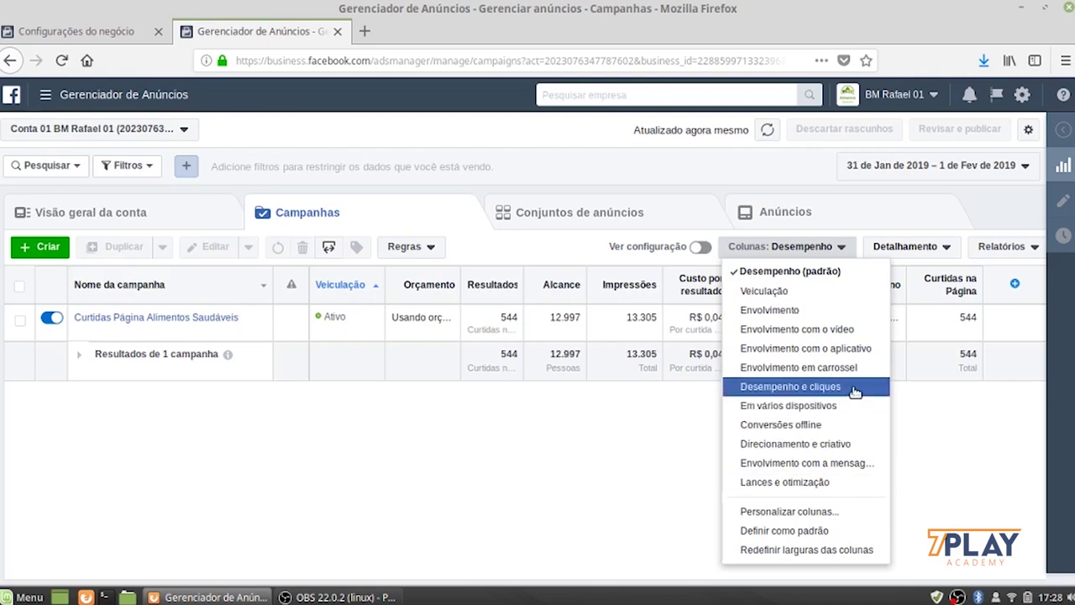
pyautogui.click(804, 388)
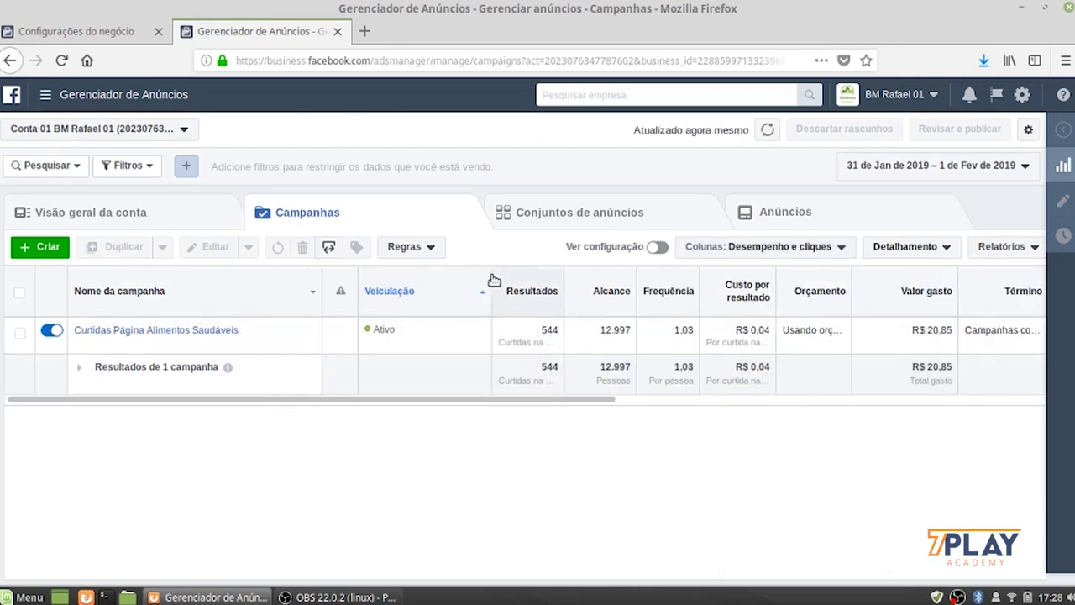
# Step: Narrow the delivery and campaign name columns to fit more metrics, keeping the full campaign name readable
pyautogui.moveTo(491, 282); pyautogui.dragTo(267, 310)
pyautogui.click(313, 290)
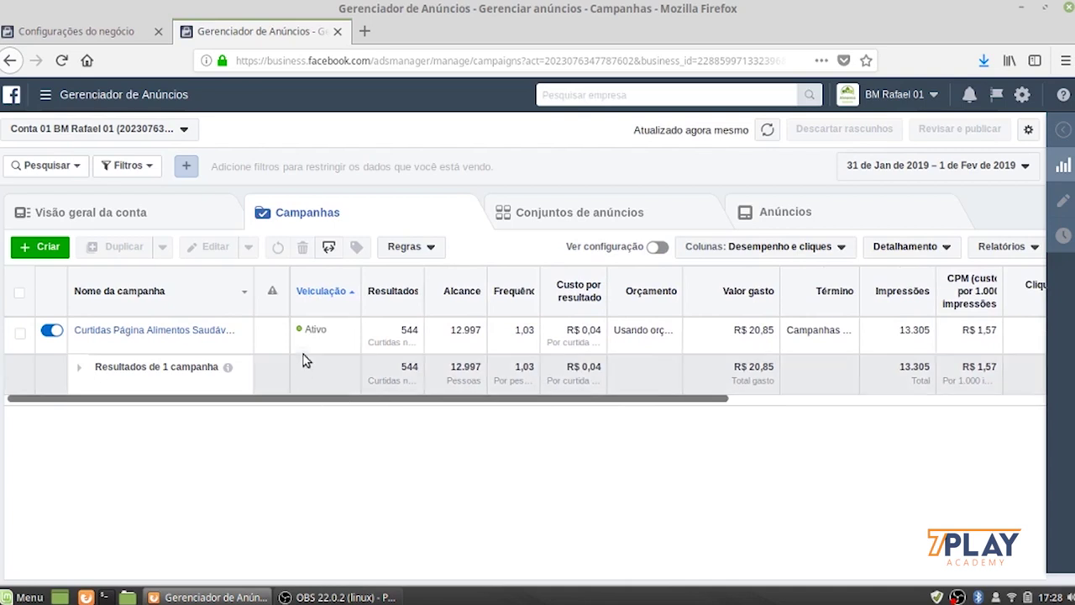
pyautogui.moveTo(251, 302); pyautogui.dragTo(264, 303)
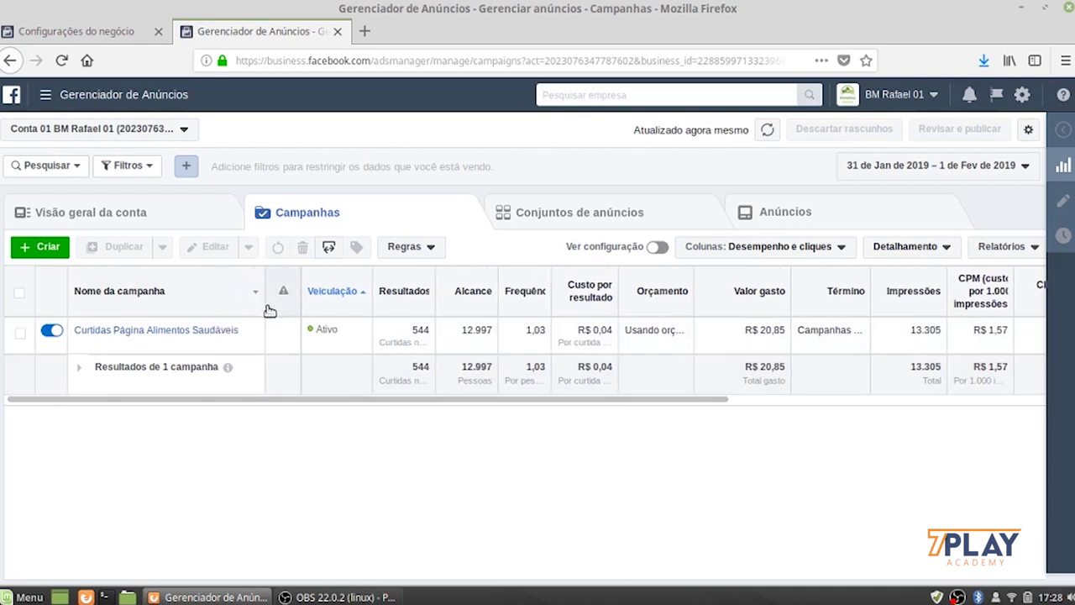
pyautogui.moveTo(272, 308); pyautogui.dragTo(283, 307)
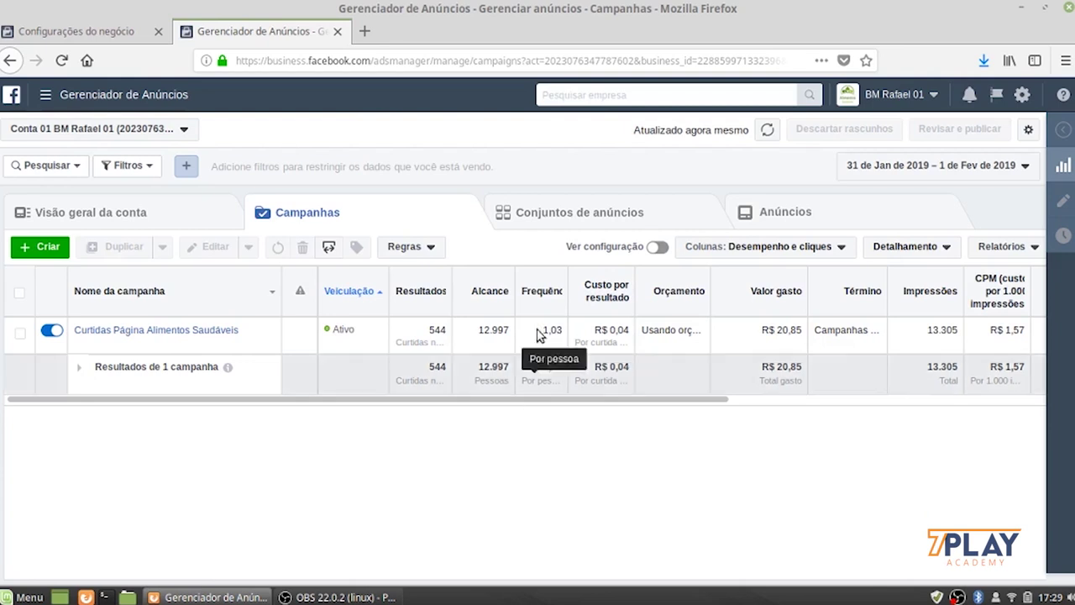
# Step: View the performance results at ad set level and at individual ad level
pyautogui.moveTo(541, 294)
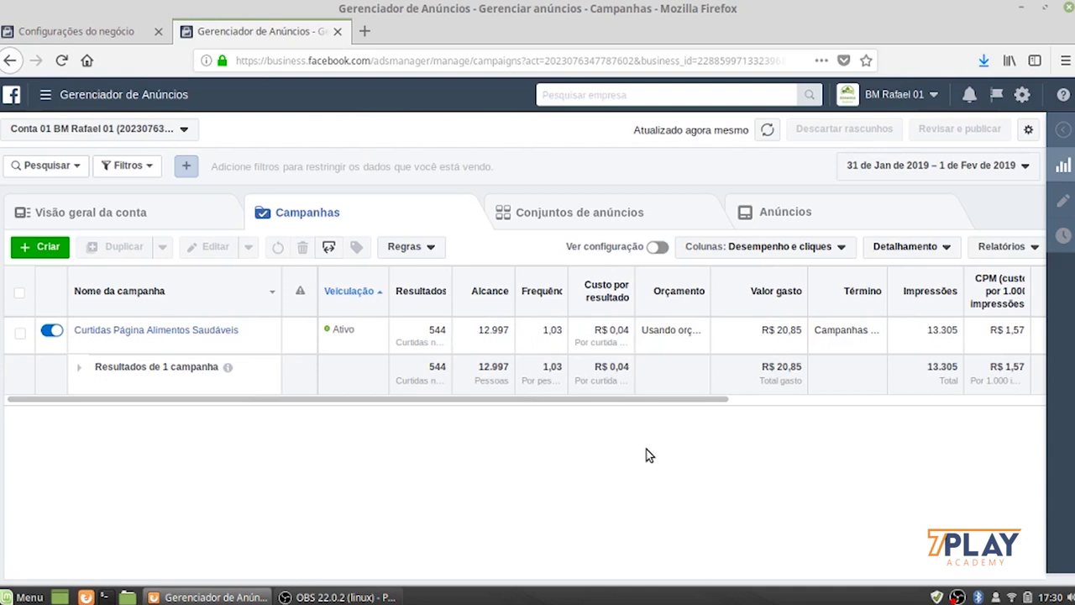
pyautogui.moveTo(977, 288)
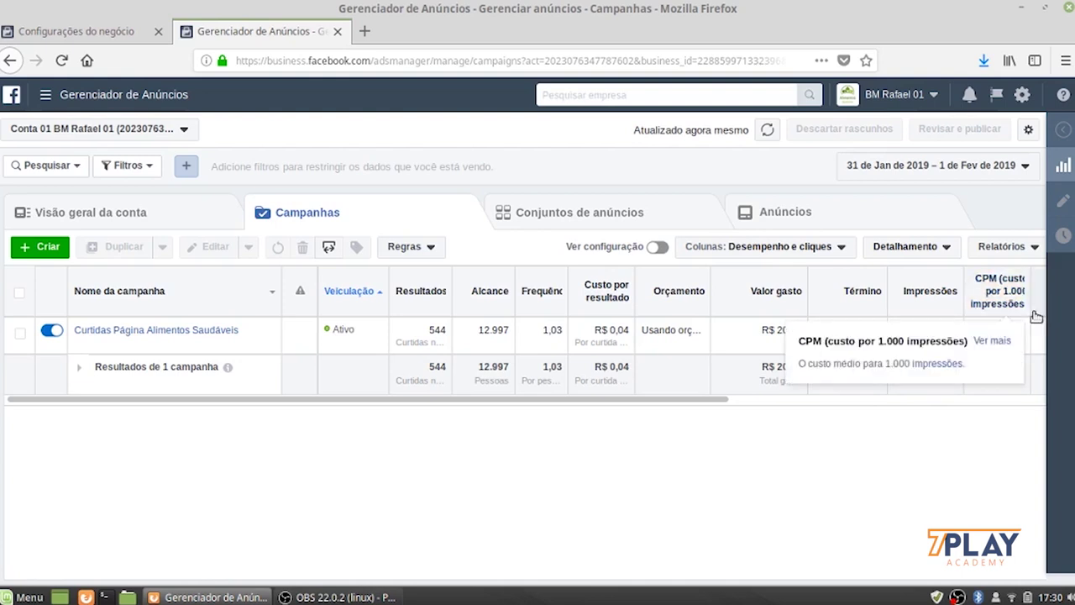
pyautogui.moveTo(1026, 285)
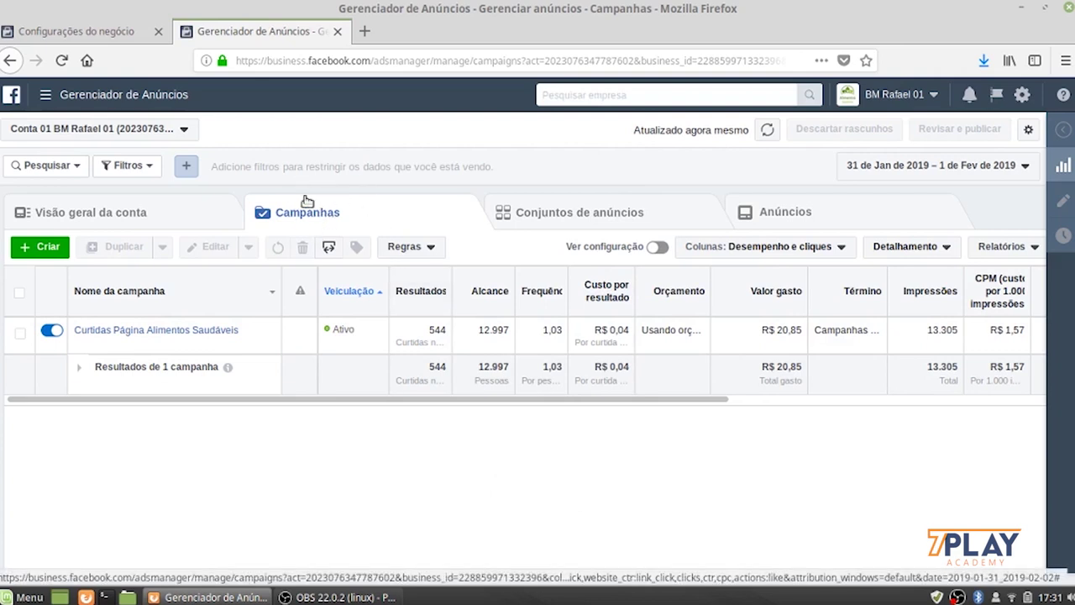
pyautogui.click(569, 219)
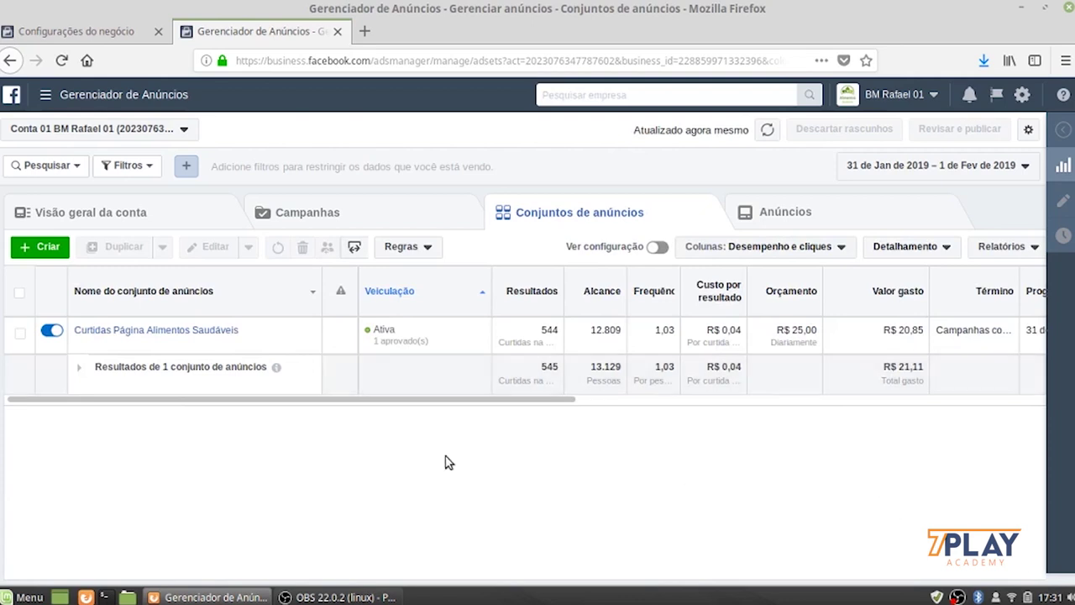
pyautogui.click(781, 215)
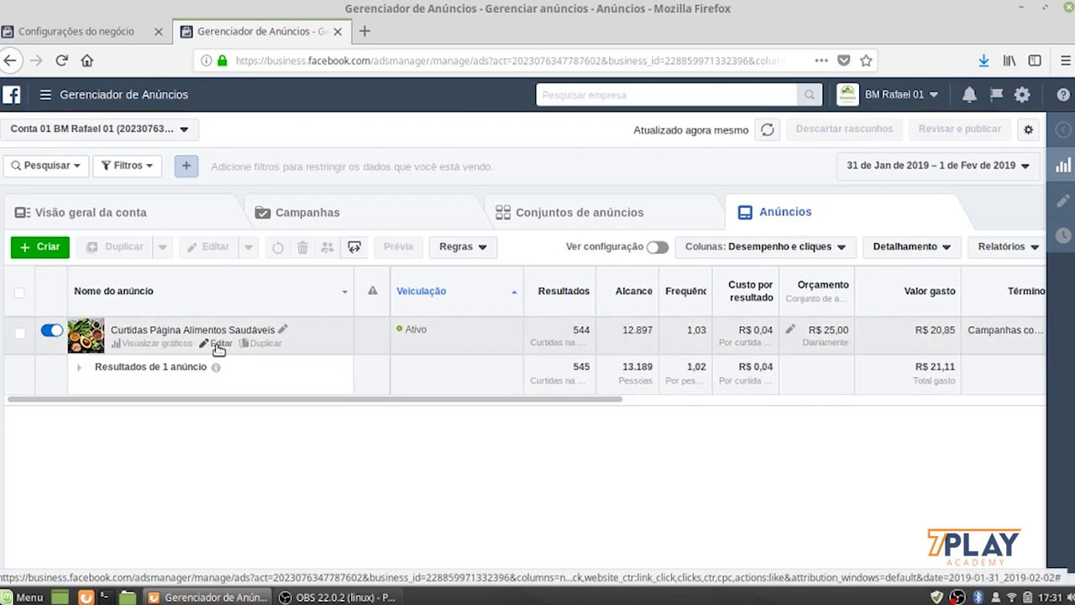
# Step: Open the "Curtidas Página Alimentos Saudáveis" ad for editing, review its creative and tracking settings, and return to the ad list
pyautogui.click(220, 343)
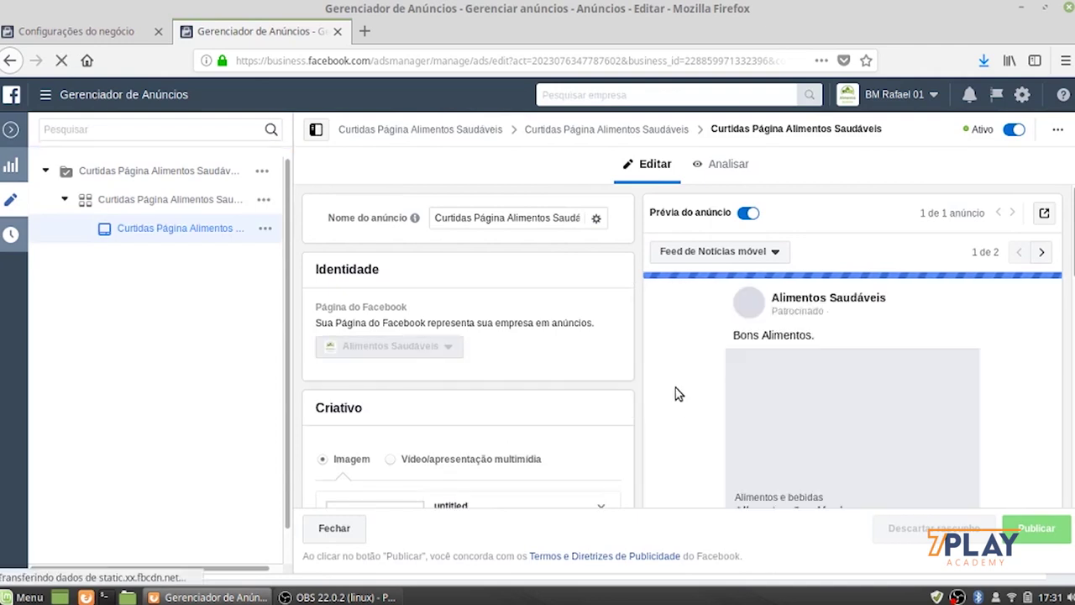
pyautogui.scroll(-5, 694, 376)
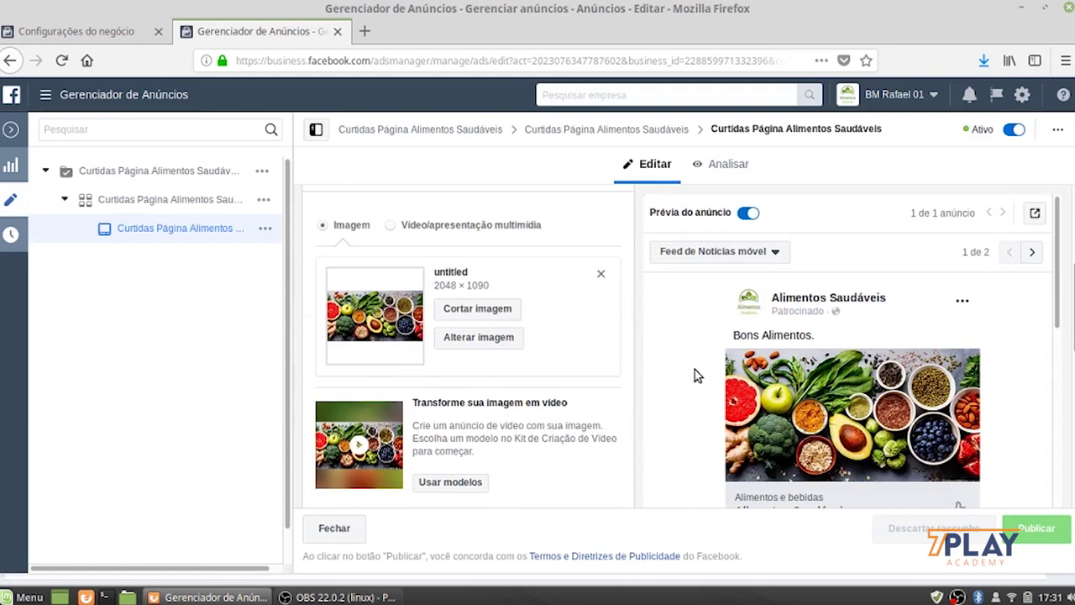
pyautogui.scroll(-2, 675, 391)
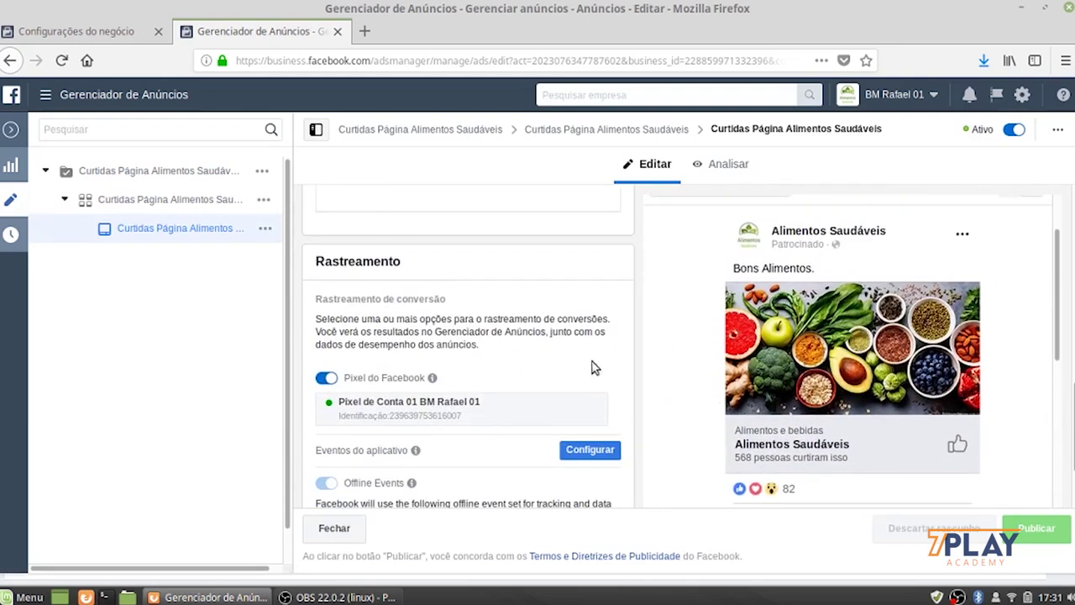
pyautogui.click(11, 130)
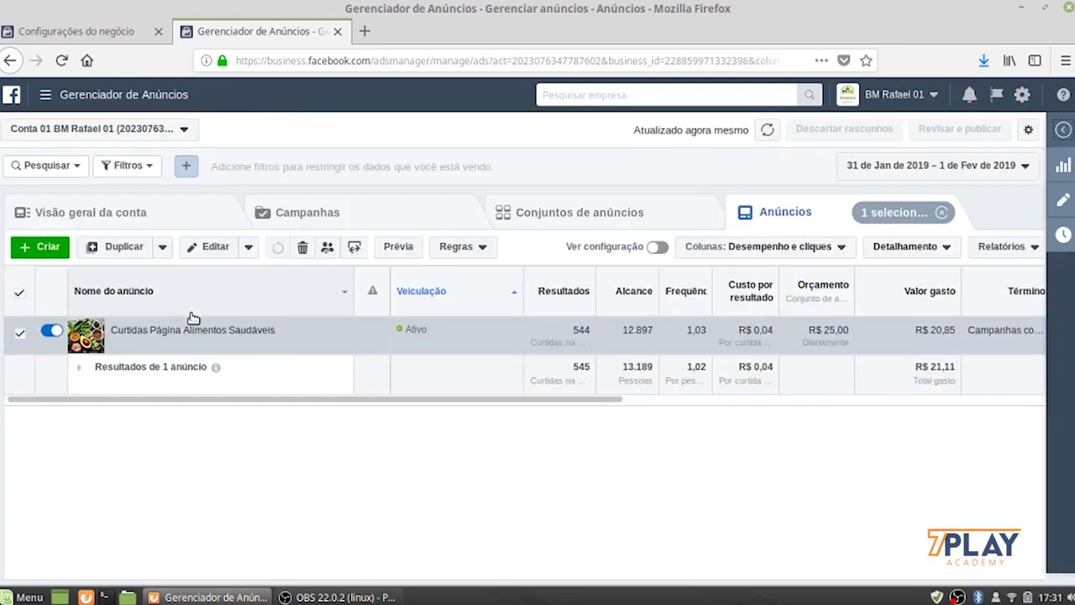
pyautogui.click(19, 334)
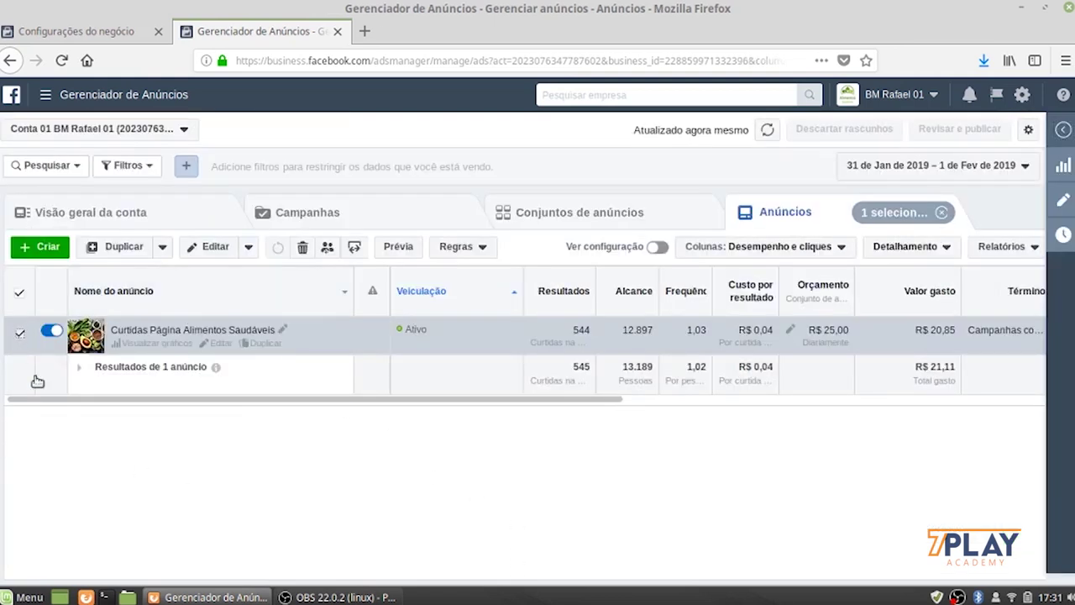
# Step: Open the account overview and examine the page likes chart, the results by objective and the audience charts
pyautogui.click(101, 213)
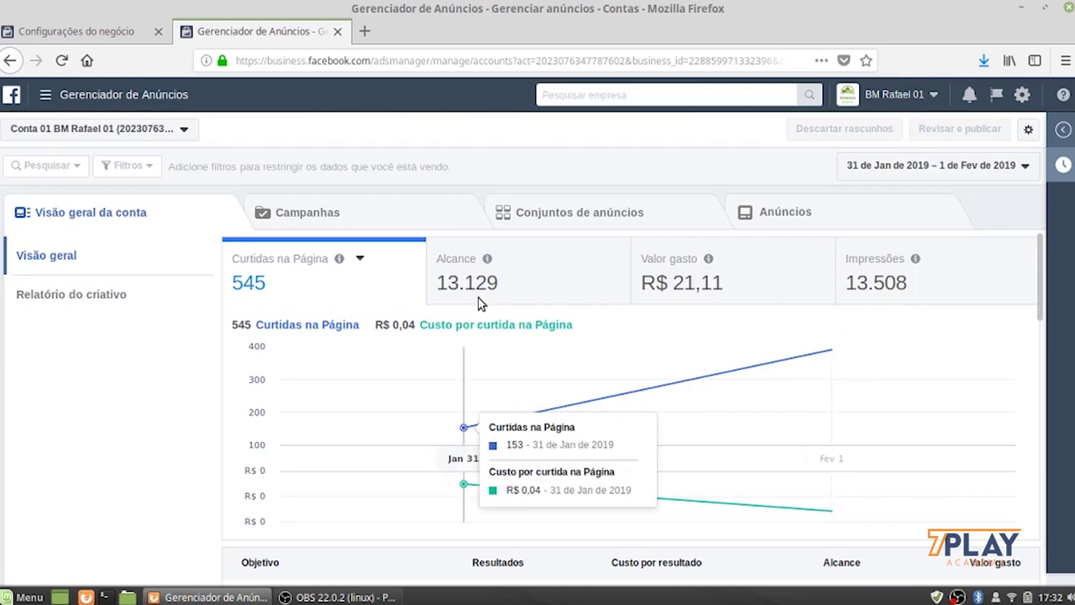
pyautogui.scroll(-3, 717, 444)
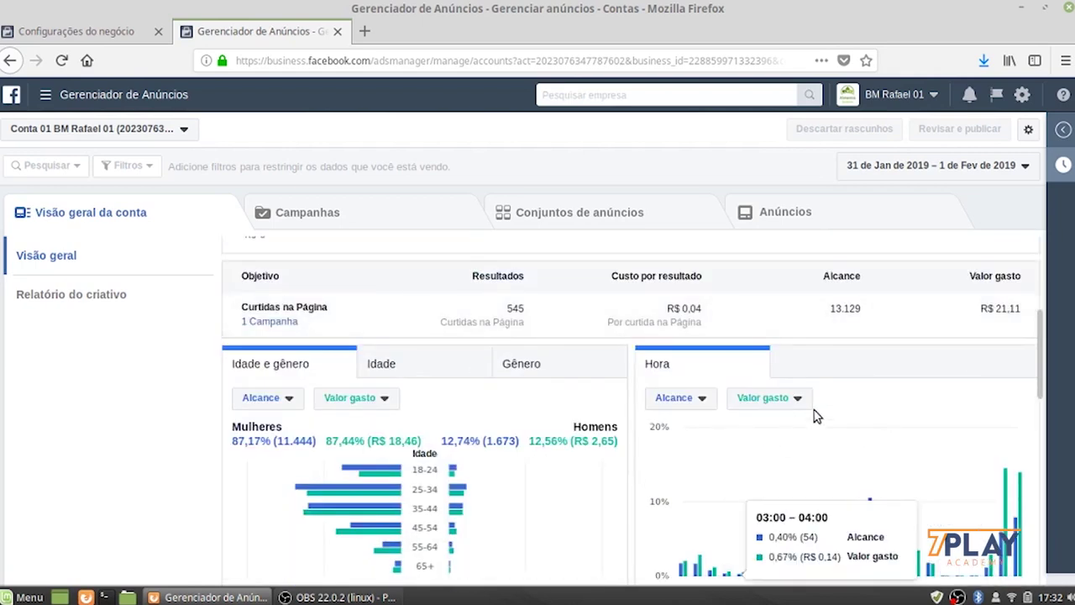
pyautogui.scroll(3, 799, 391)
pyautogui.scroll(-3, 832, 393)
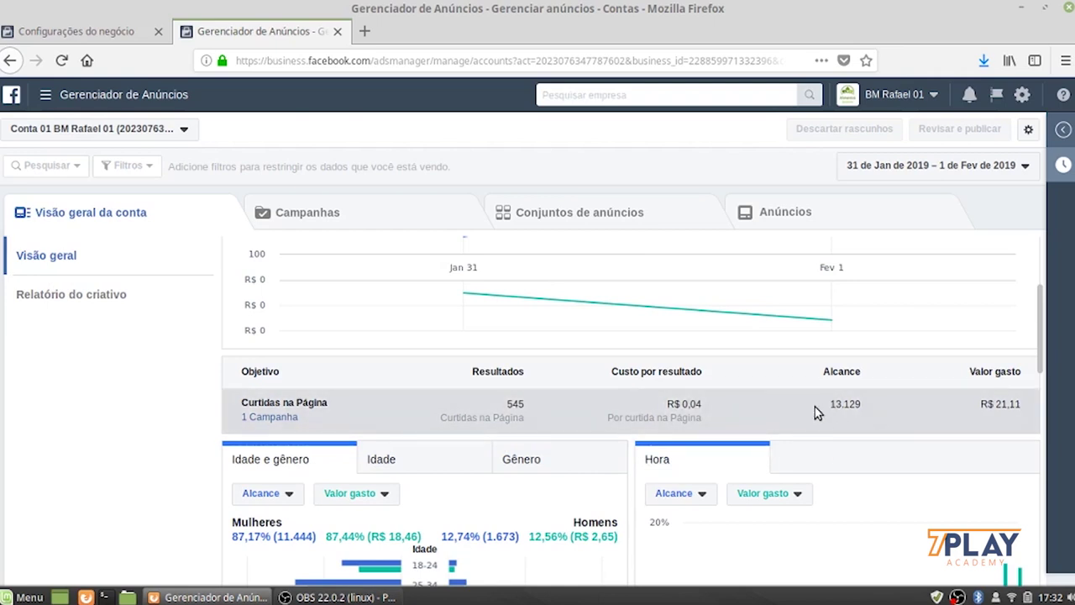
pyautogui.scroll(-2, 815, 420)
pyautogui.scroll(-2, 513, 505)
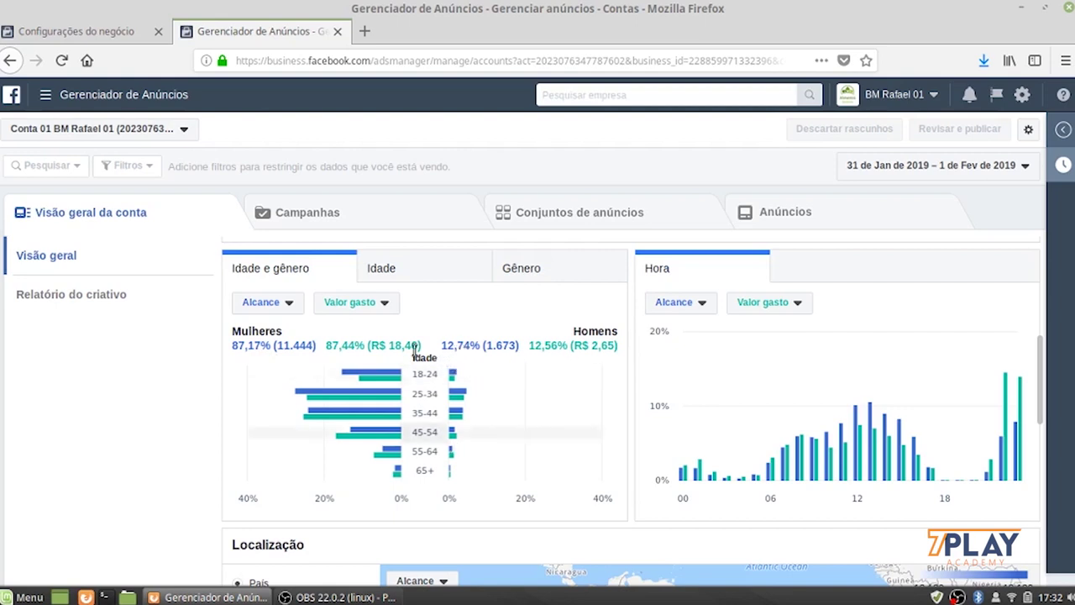
# Step: View the audience breakdown by age alone and by gender alone
pyautogui.moveTo(411, 461)
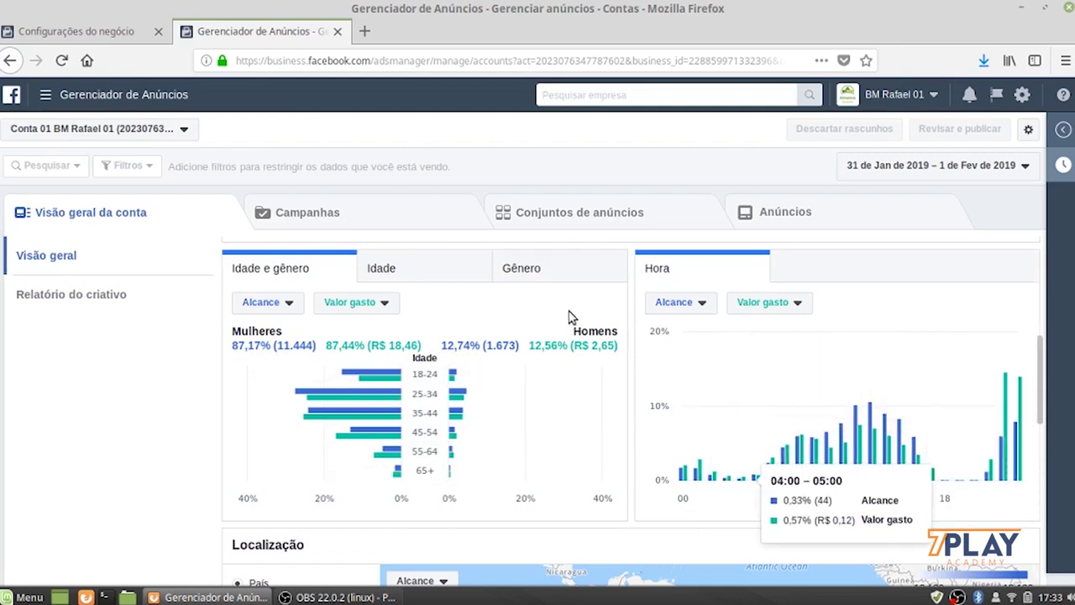
pyautogui.click(425, 271)
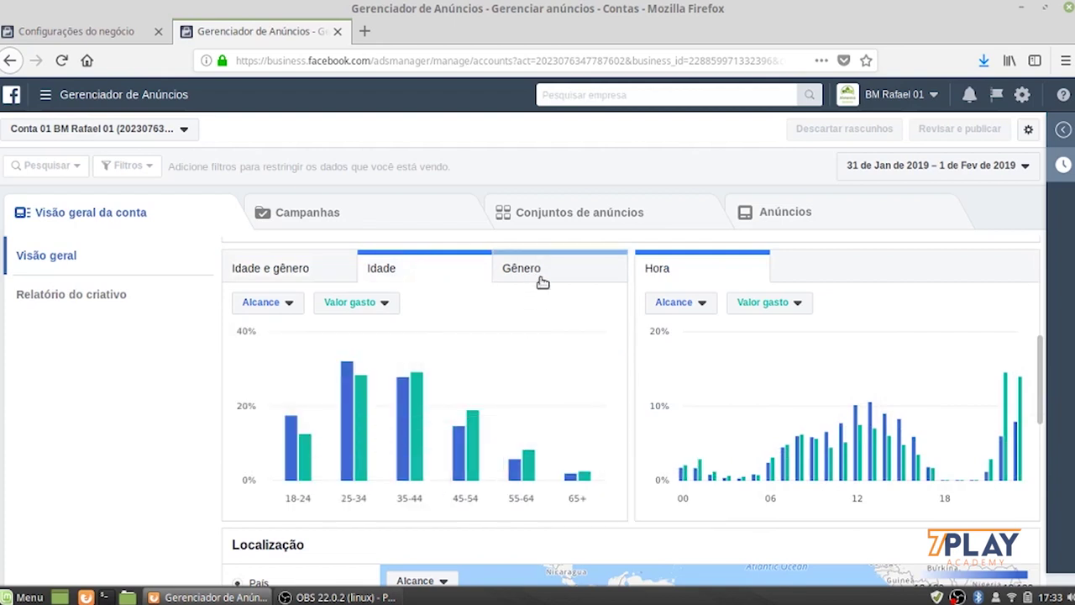
pyautogui.click(543, 277)
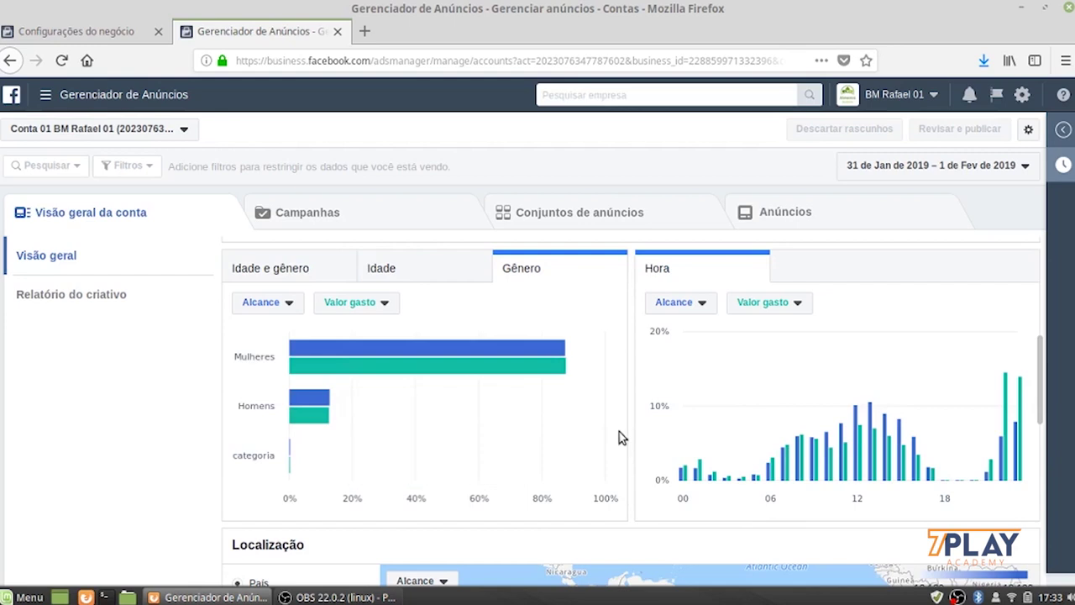
pyautogui.scroll(-3, 619, 432)
pyautogui.scroll(3, 496, 265)
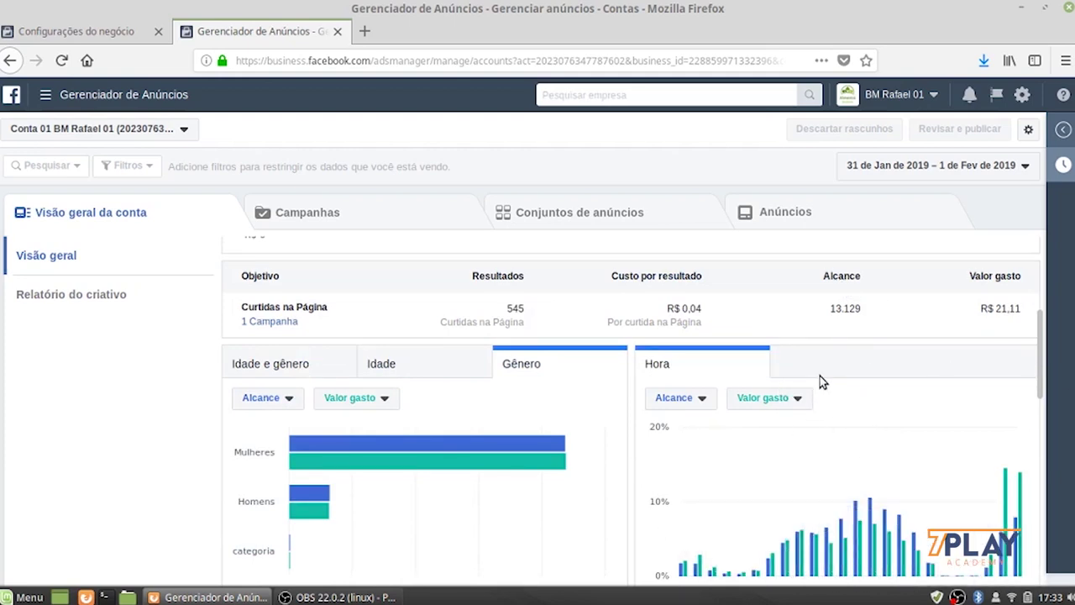
# Step: Examine the reach by country on the location map and the account's results table below it
pyautogui.scroll(-3, 892, 344)
pyautogui.scroll(-2, 892, 344)
pyautogui.scroll(2, 821, 435)
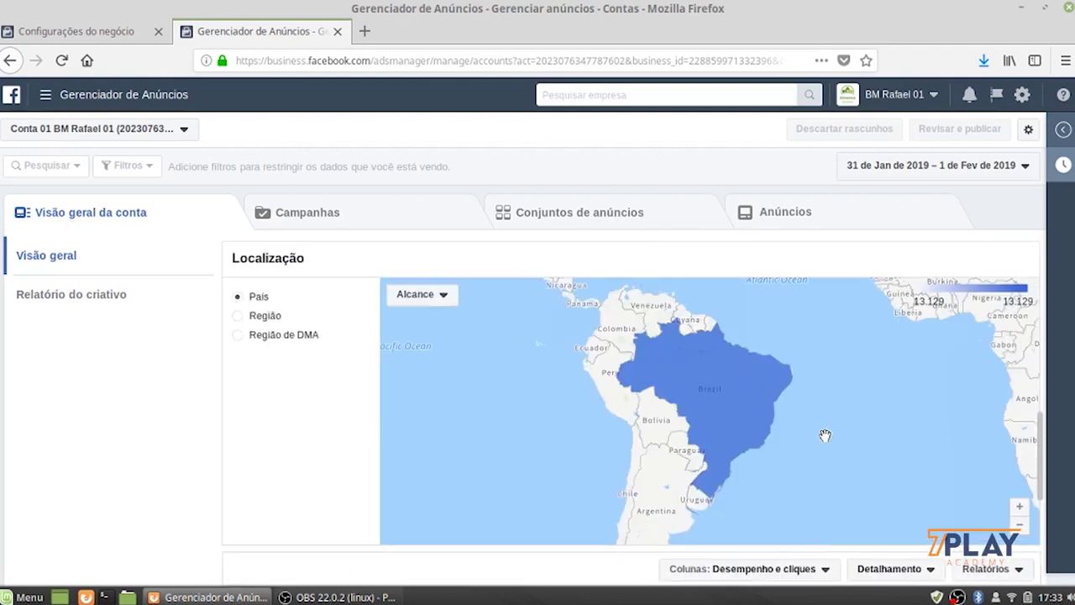
pyautogui.moveTo(678, 445)
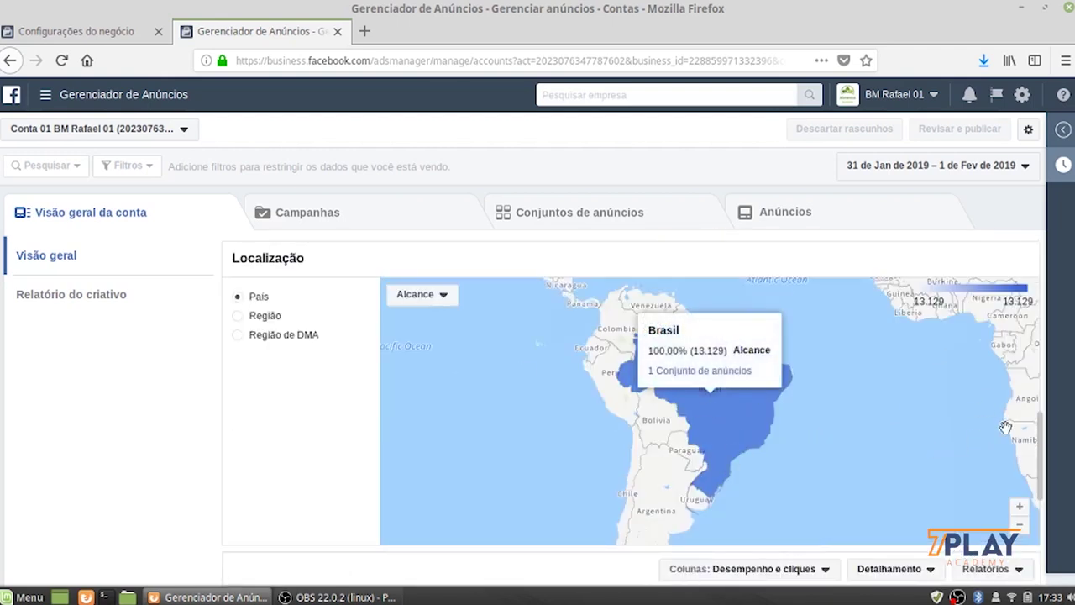
pyautogui.moveTo(743, 421)
pyautogui.scroll(-2, 847, 421)
pyautogui.scroll(-4, 868, 335)
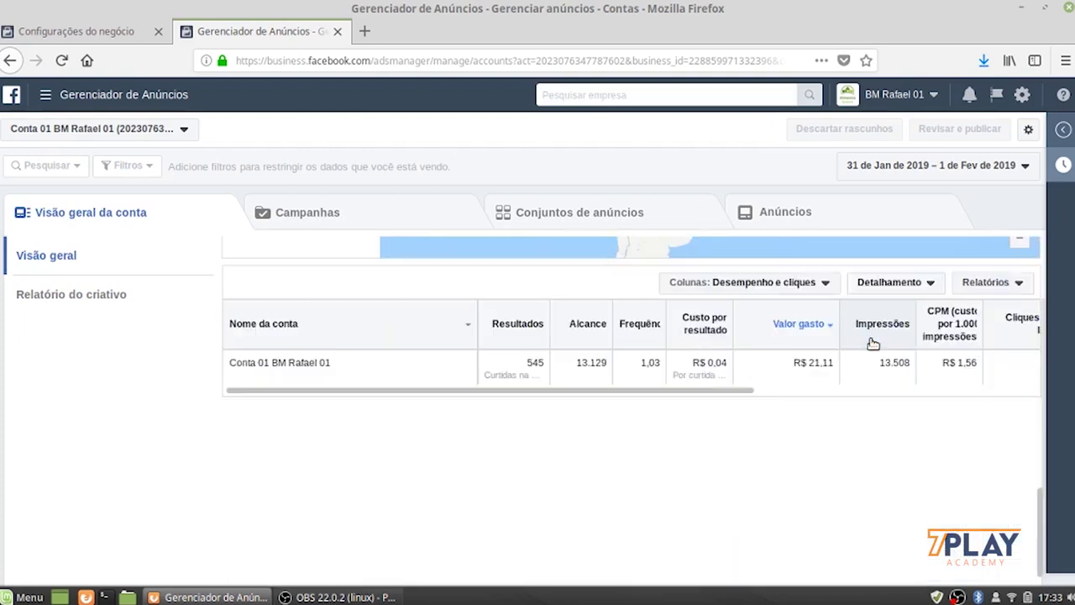
# Step: Recheck the account's results table below the location map and return to the page likes chart in the account overview
pyautogui.scroll(2, 597, 470)
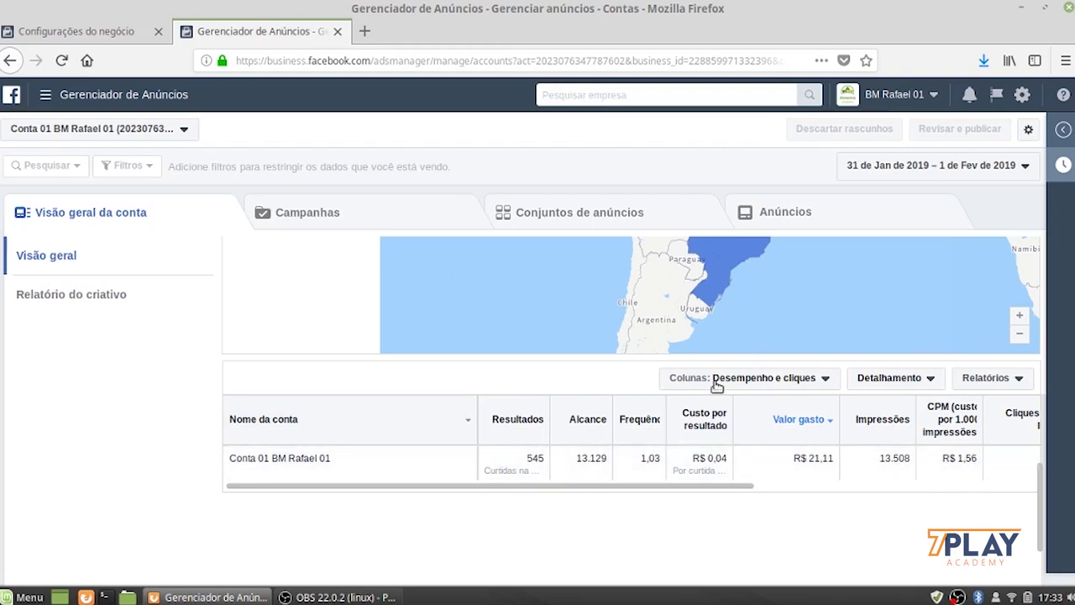
pyautogui.scroll(-3, 772, 440)
pyautogui.scroll(10, 773, 444)
pyautogui.scroll(2, 772, 446)
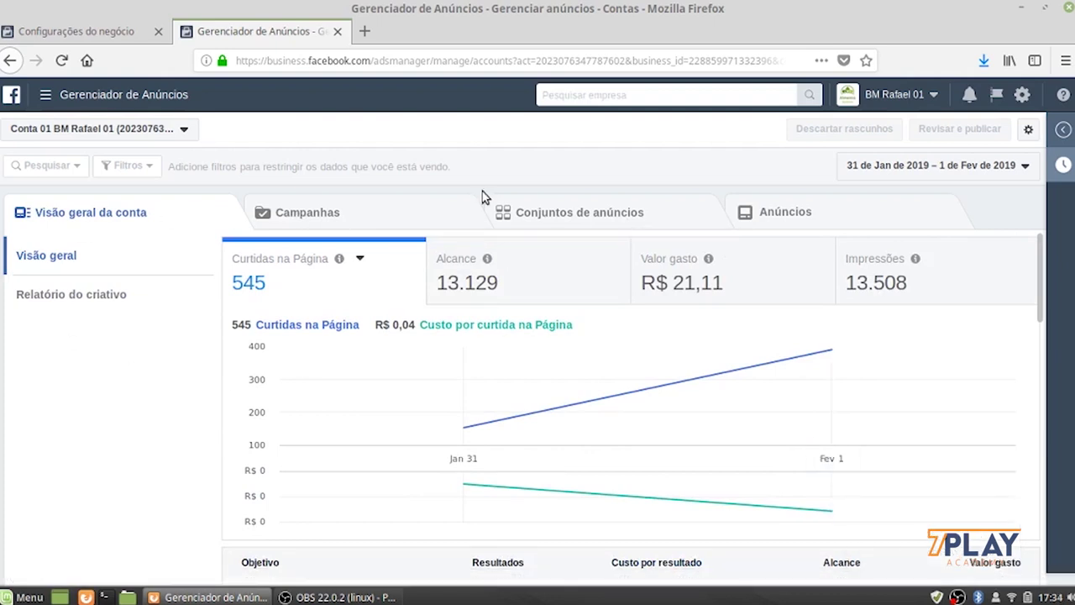
# Step: Open the Alimentos Saudáveis page, view its Messenger inbox conversation and dismiss the tip about assigning a conversation owner
pyautogui.click(997, 94)
pyautogui.click(857, 239)
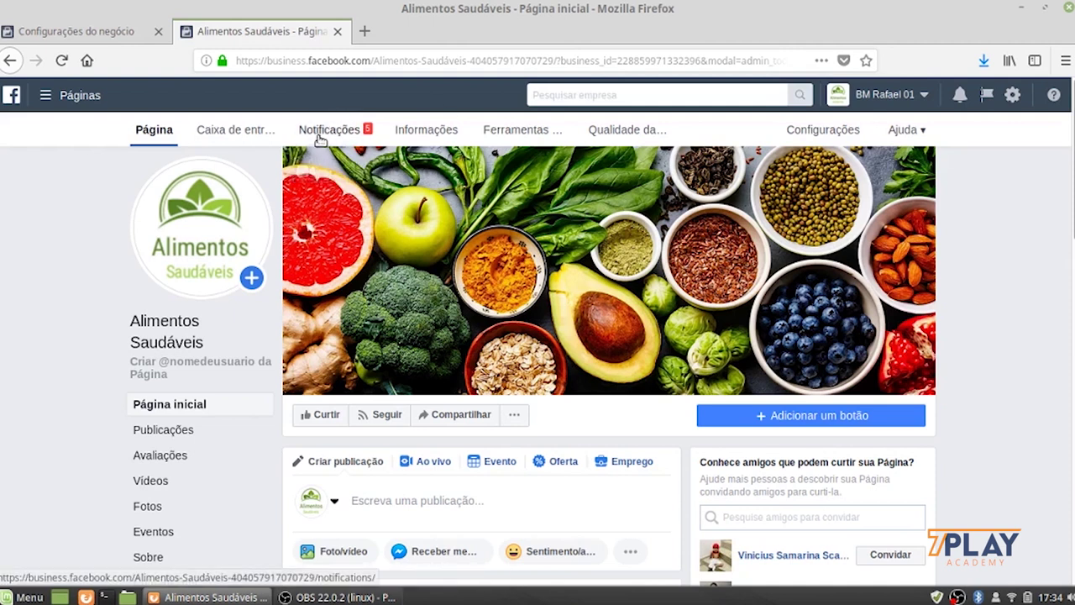
pyautogui.click(236, 131)
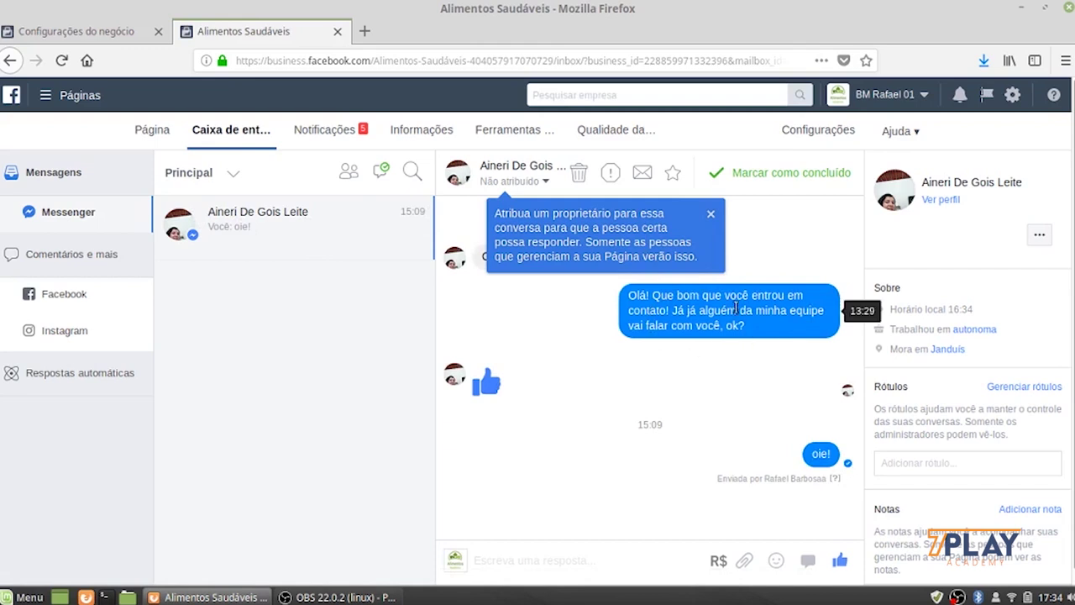
pyautogui.click(710, 214)
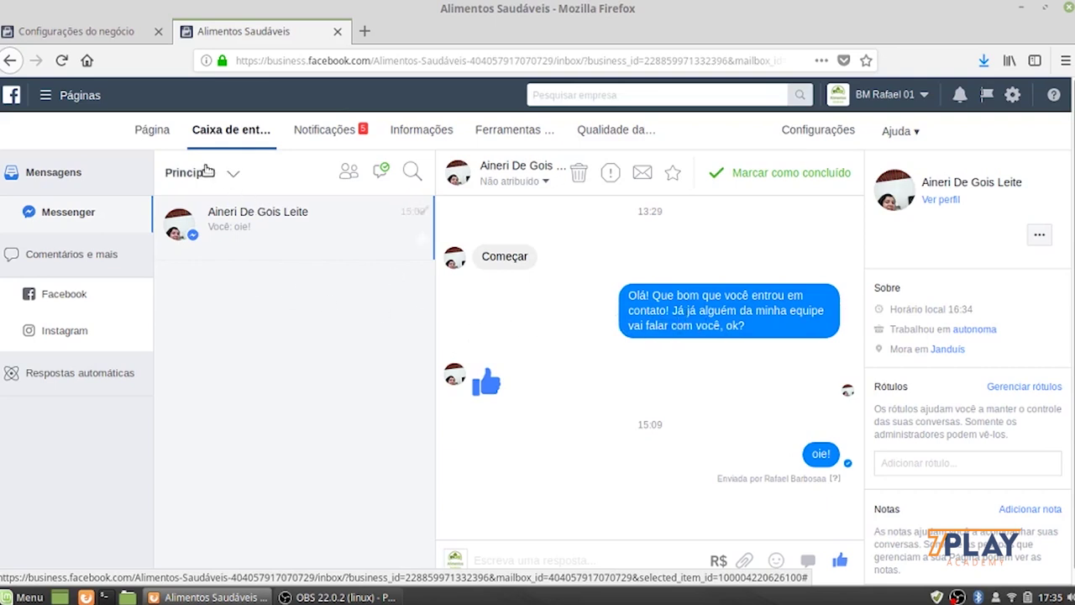
# Step: Return to the page's home feed and examine the passion fruit dessert post's reach, engagement and shares
pyautogui.click(151, 132)
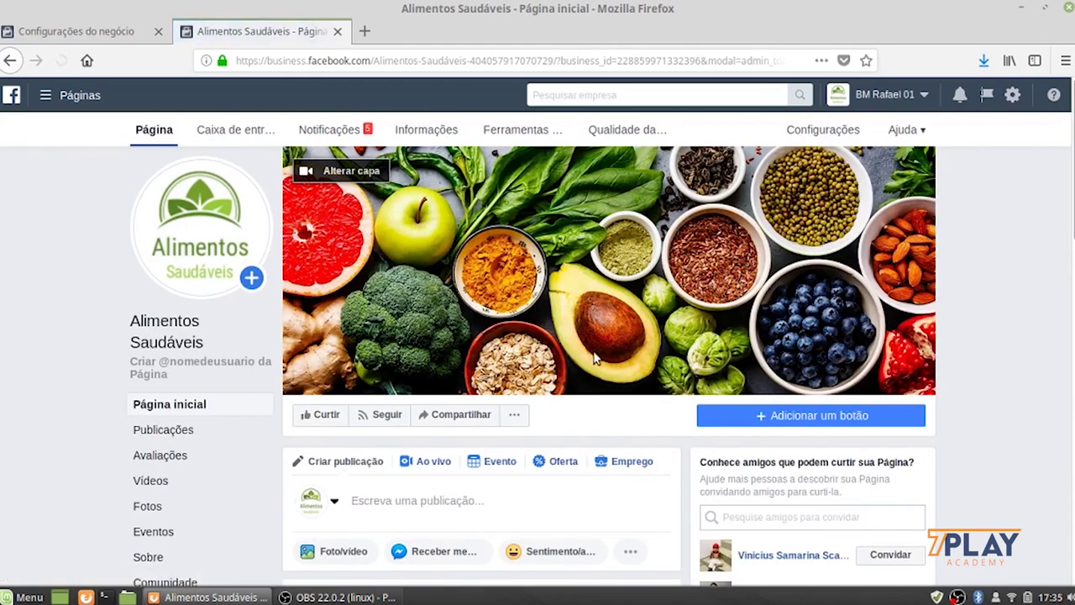
pyautogui.scroll(-3, 621, 367)
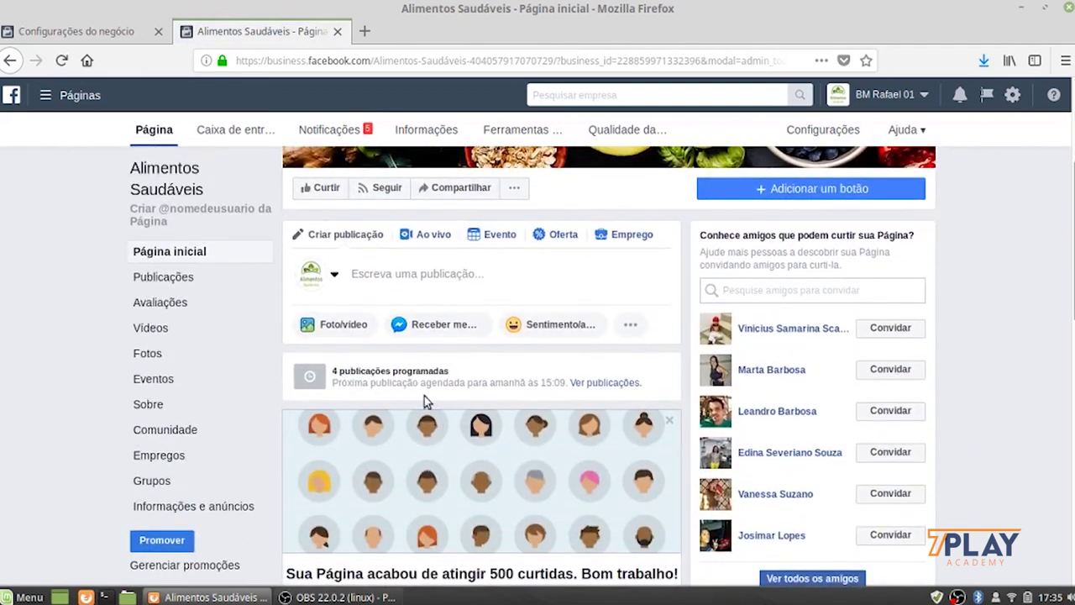
pyautogui.scroll(-4, 475, 428)
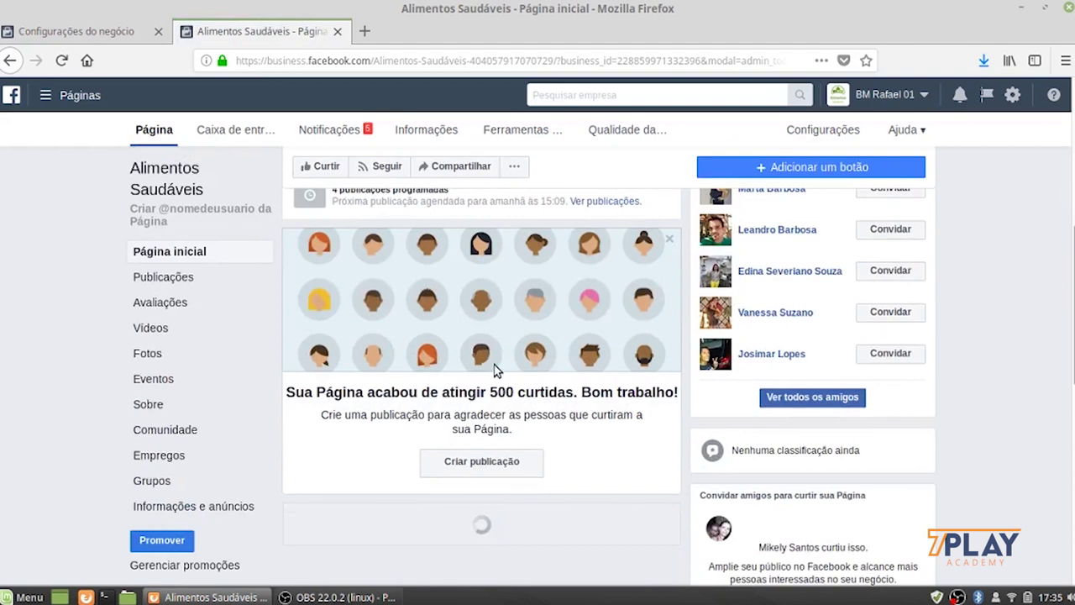
pyautogui.scroll(-3, 541, 351)
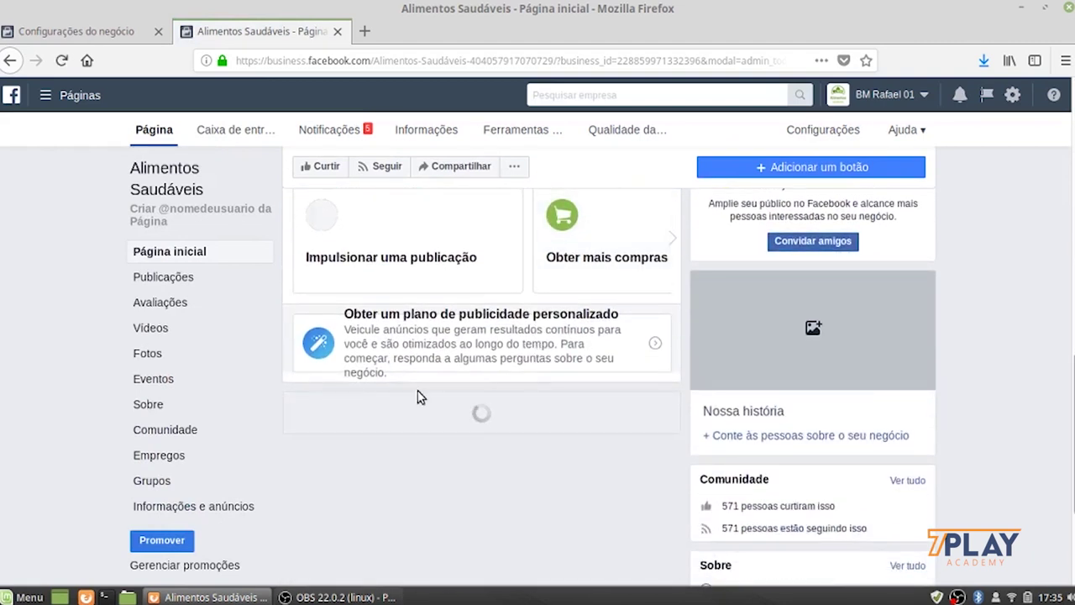
pyautogui.scroll(-1, 456, 480)
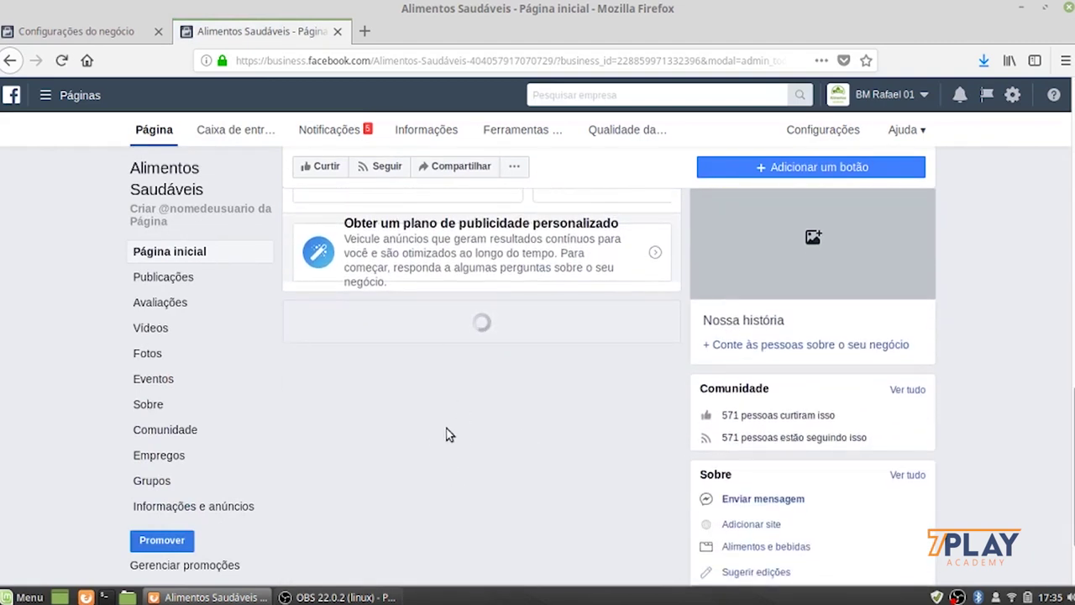
pyautogui.scroll(-1, 427, 443)
pyautogui.scroll(-8, 426, 442)
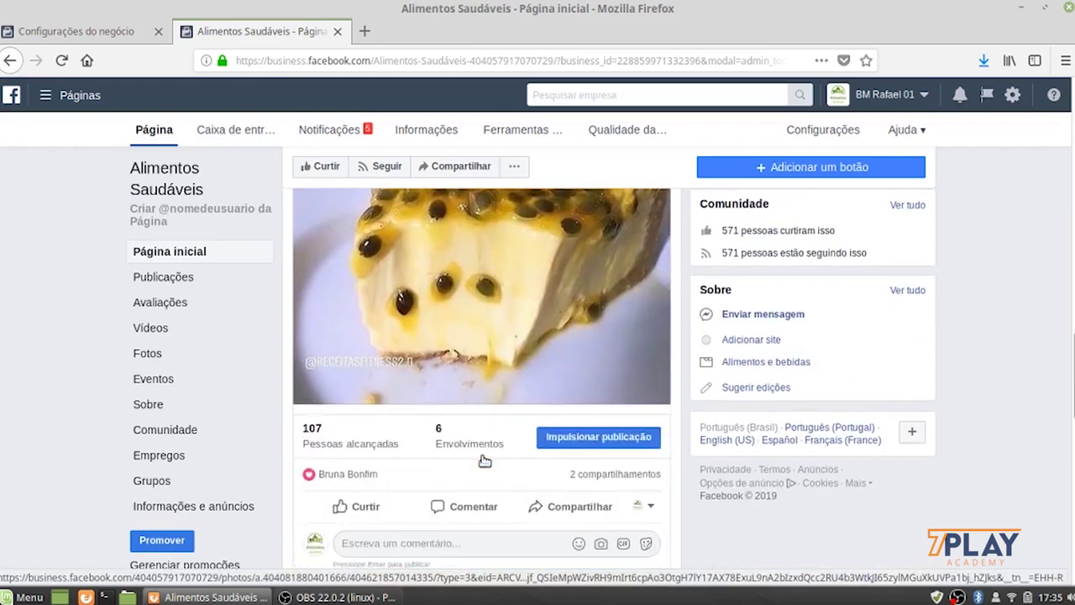
pyautogui.scroll(2, 481, 462)
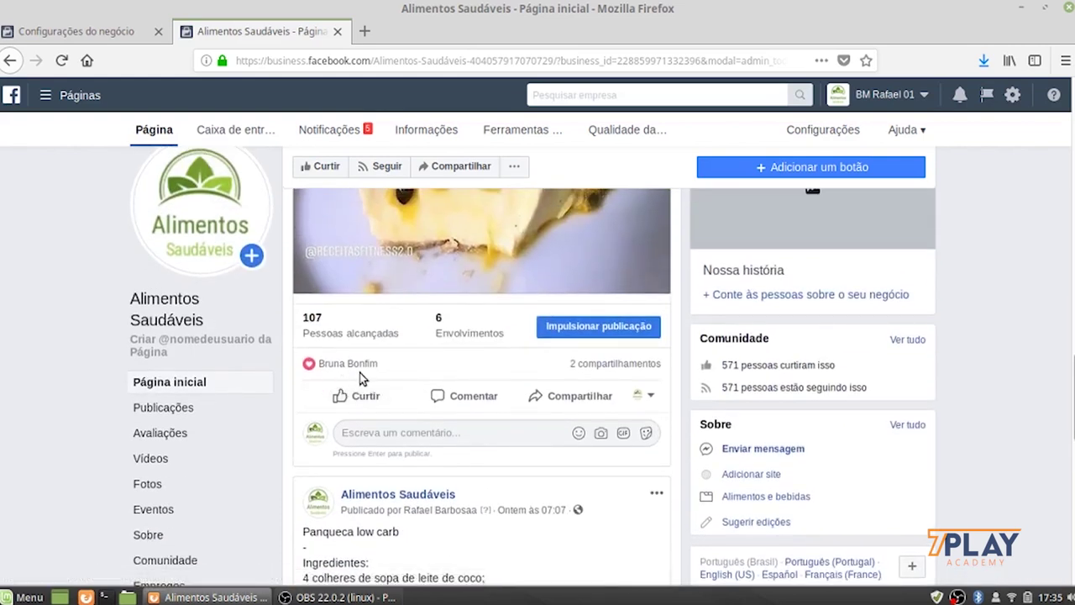
pyautogui.scroll(-2, 489, 397)
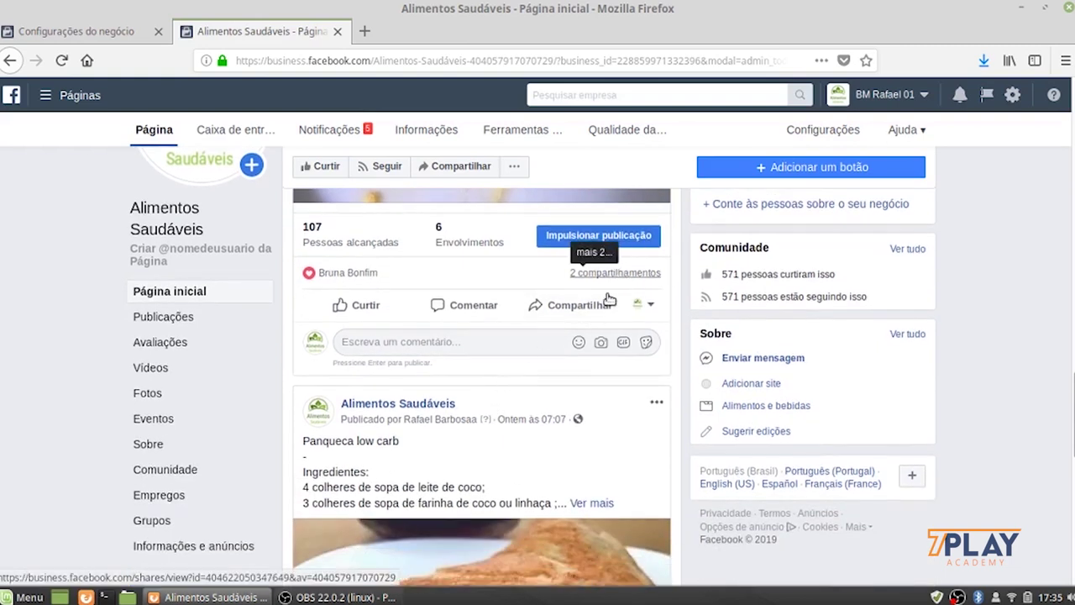
# Step: Compare the reach and engagement of the "Panqueca low carb" post with those of the dessert post above it
pyautogui.scroll(-5, 588, 392)
pyautogui.scroll(-2, 587, 392)
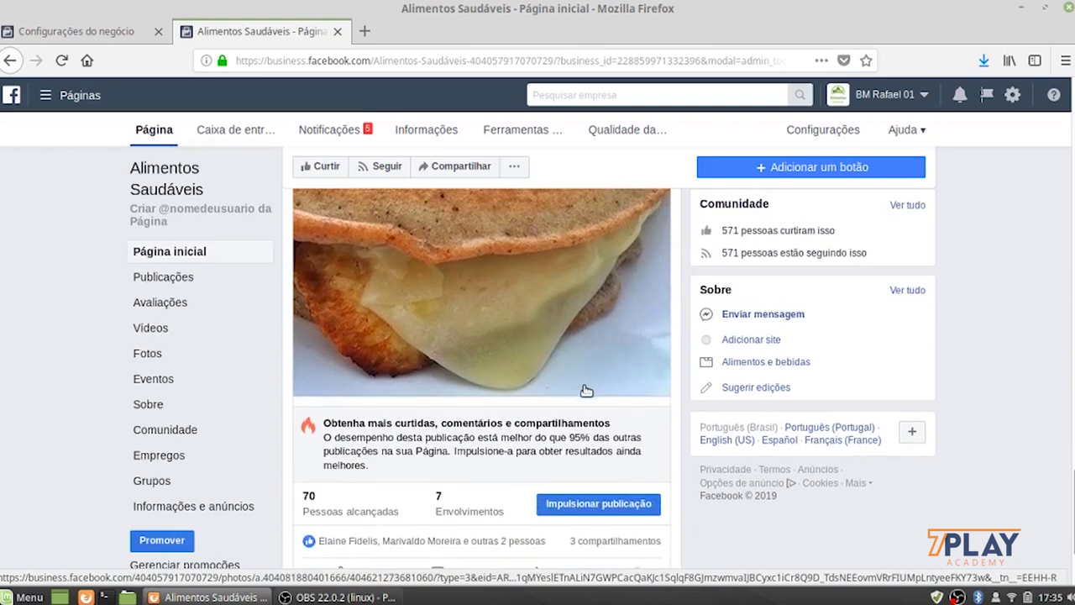
pyautogui.scroll(-2, 581, 388)
pyautogui.scroll(3, 585, 396)
pyautogui.scroll(8, 585, 397)
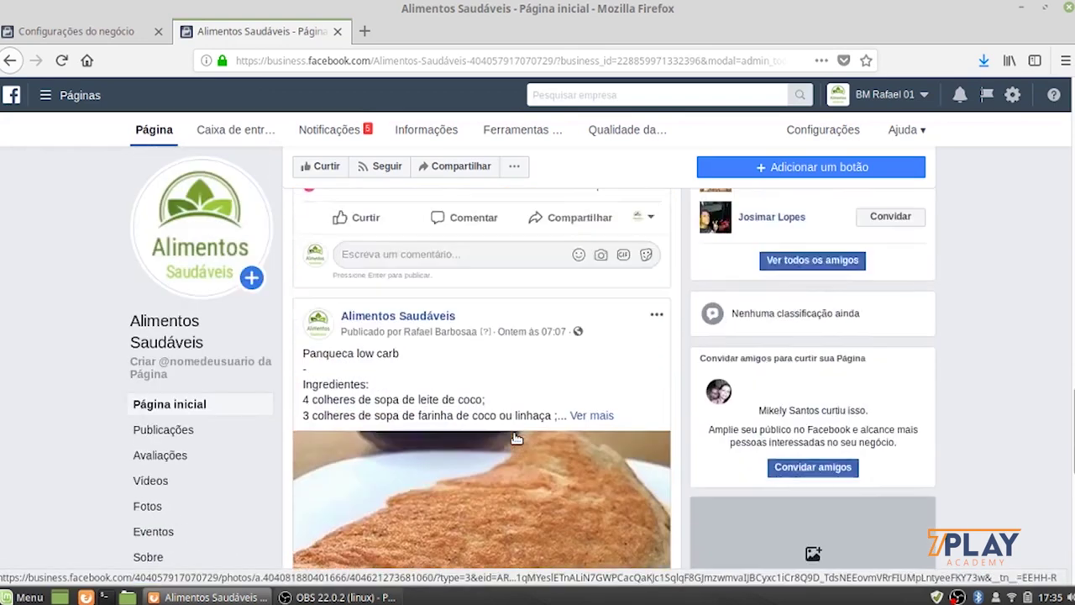
pyautogui.scroll(3, 504, 479)
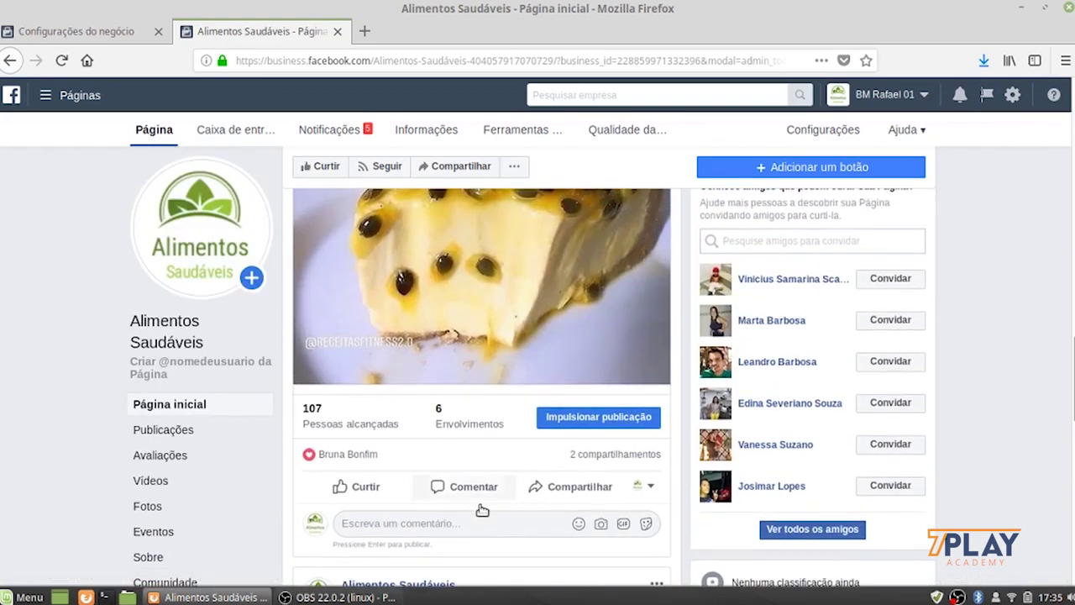
pyautogui.scroll(1, 441, 369)
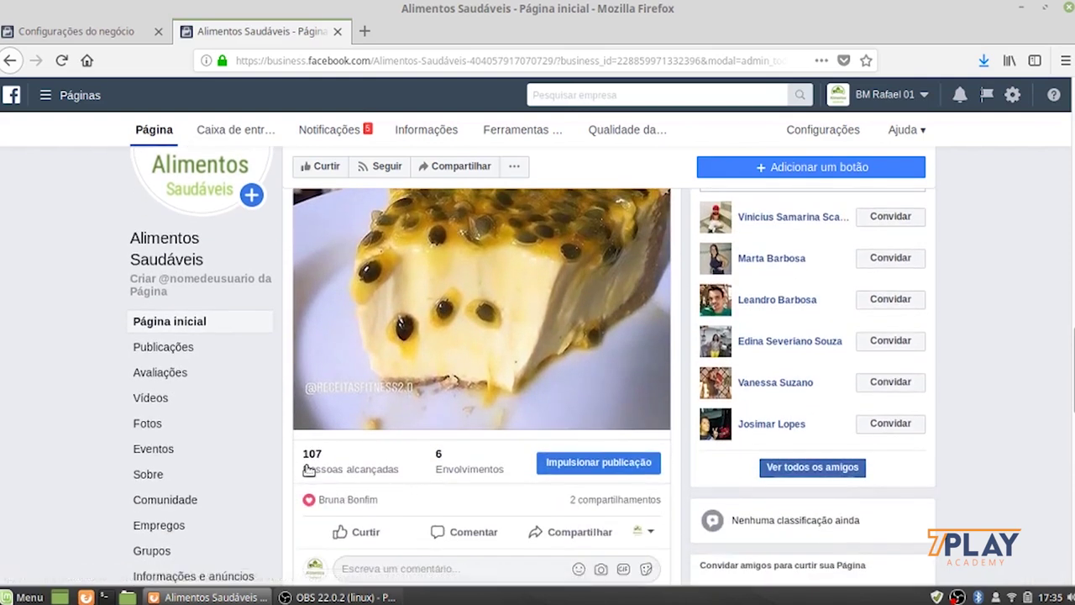
pyautogui.scroll(-1, 438, 477)
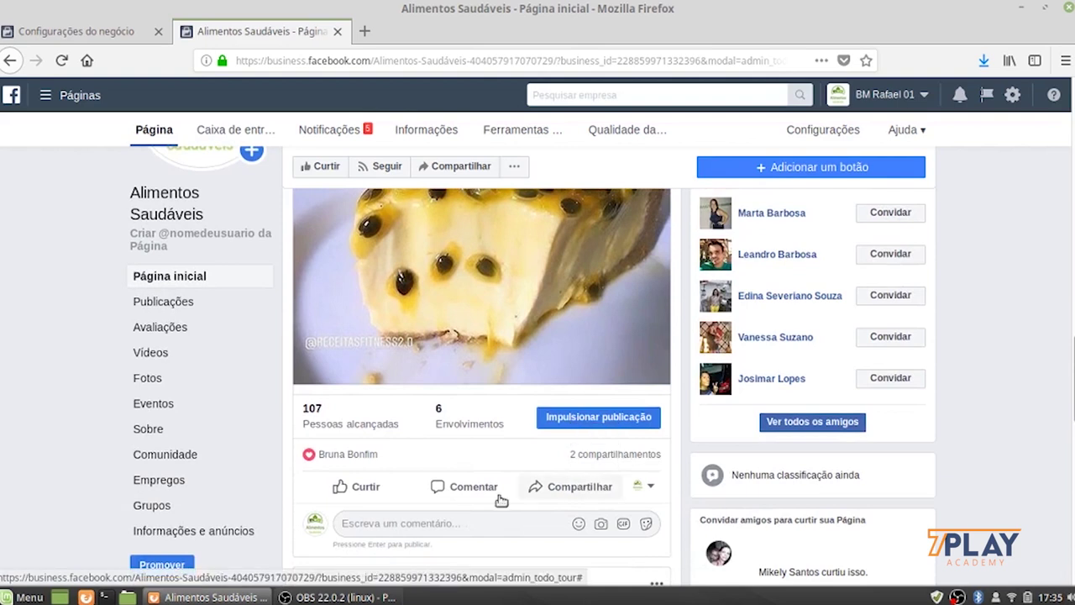
# Step: Review the Comunidade likes and followers and the Sobre section beside the page's pancake post
pyautogui.scroll(-5, 538, 439)
pyautogui.scroll(-2, 532, 437)
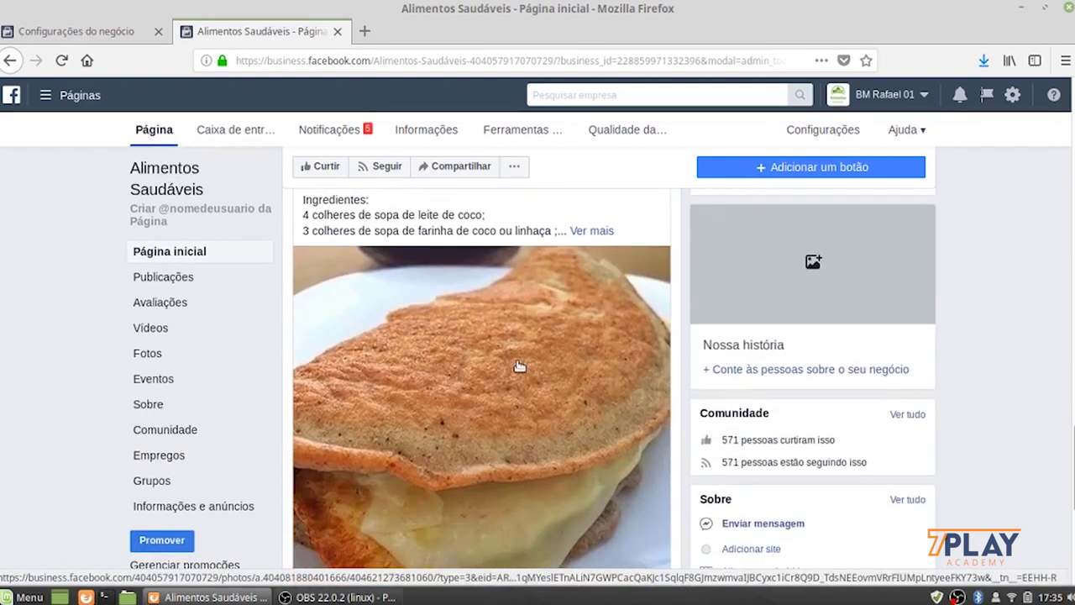
pyautogui.scroll(-2, 532, 395)
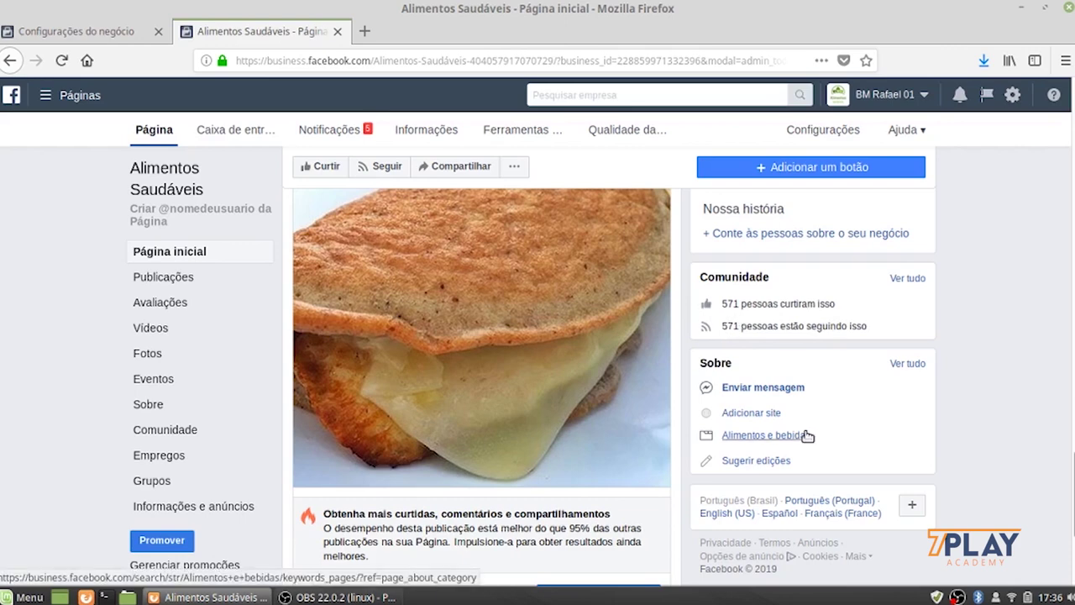
pyautogui.scroll(-5, 806, 435)
pyautogui.scroll(10, 779, 391)
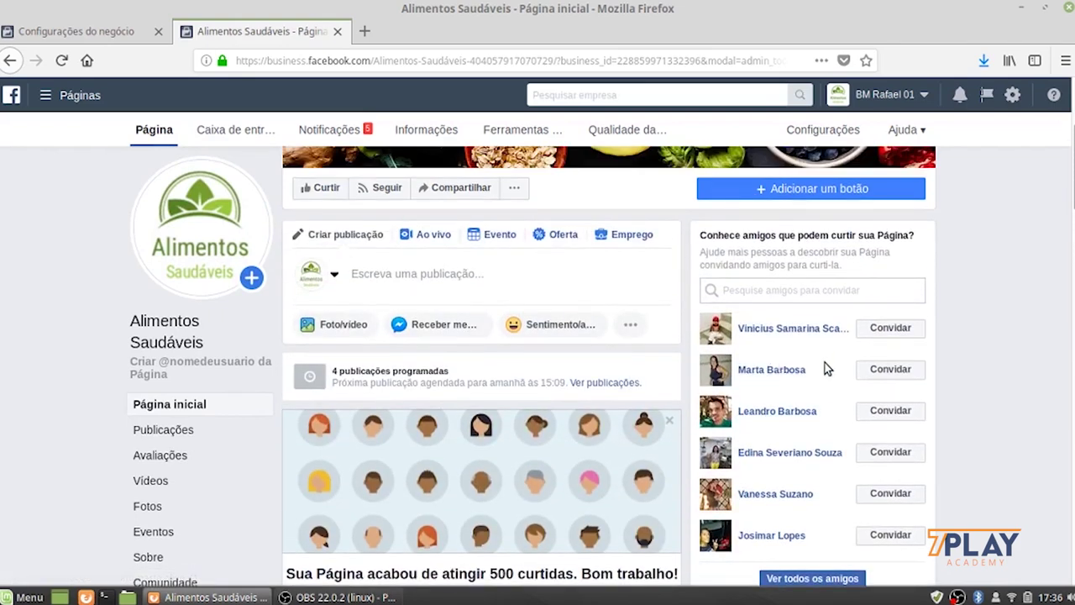
# Step: Start creating the page's username and enter "alimentossaudaveis"
pyautogui.scroll(3, 823, 350)
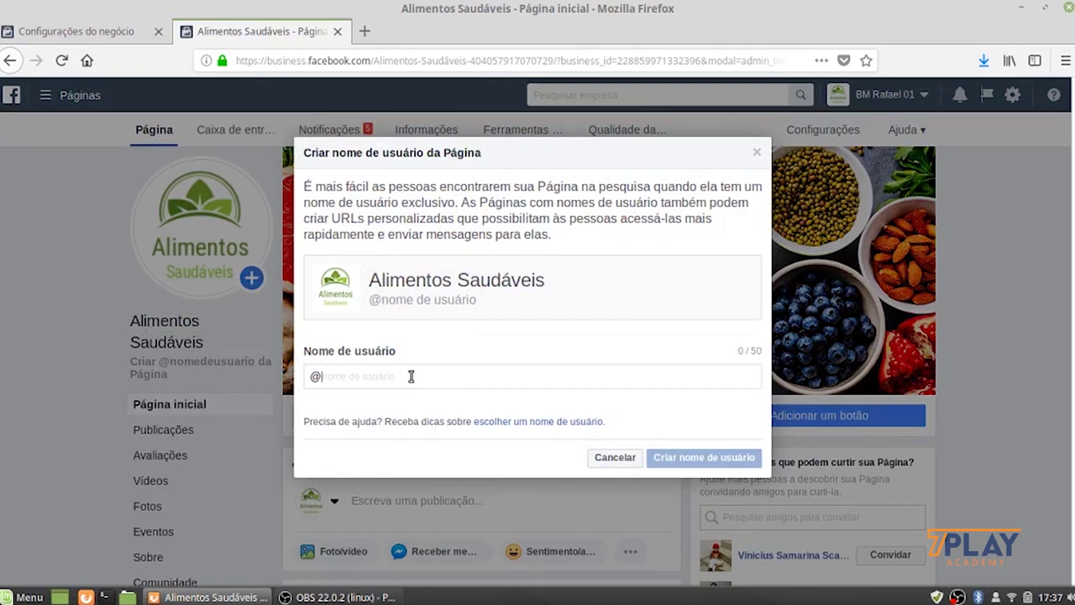
pyautogui.write('sau')
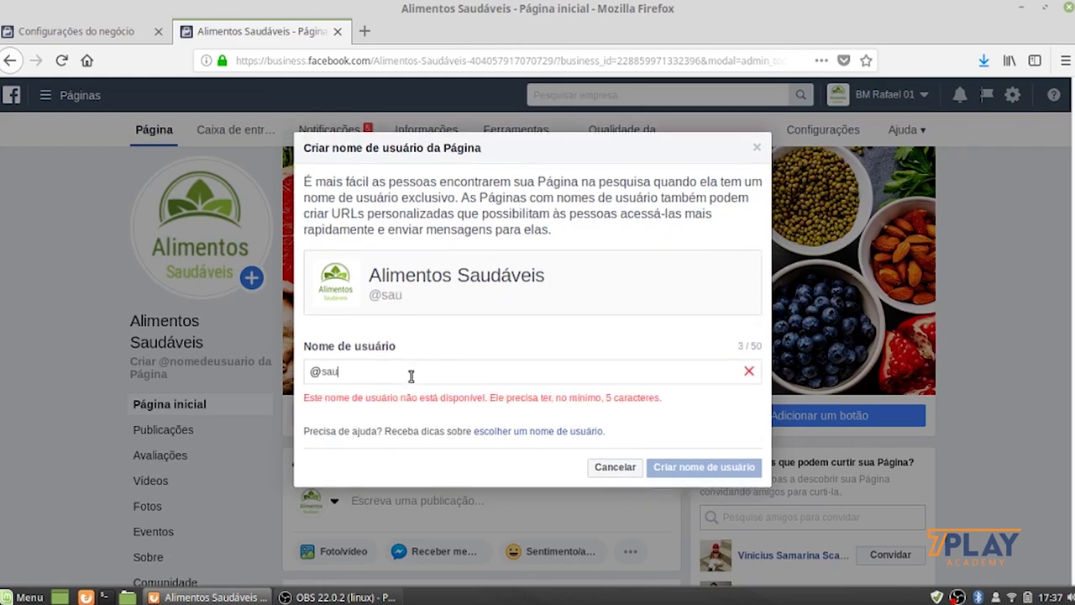
pyautogui.press('BackSpace')
pyautogui.press('BackSpace')
pyautogui.press('BackSpace')
pyautogui.write('alimentos')
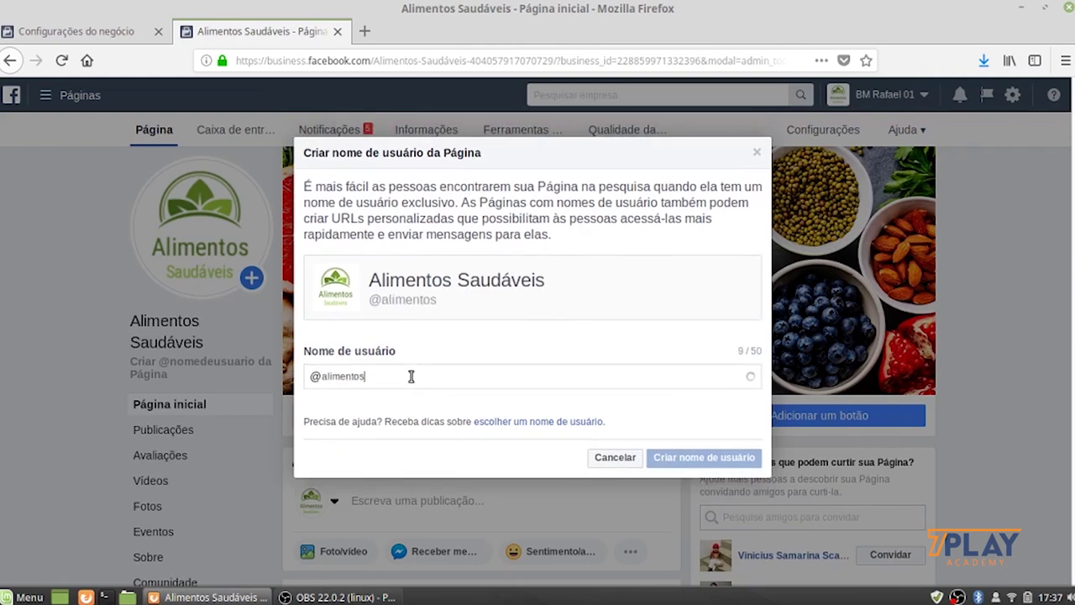
pyautogui.write('saudaveis')
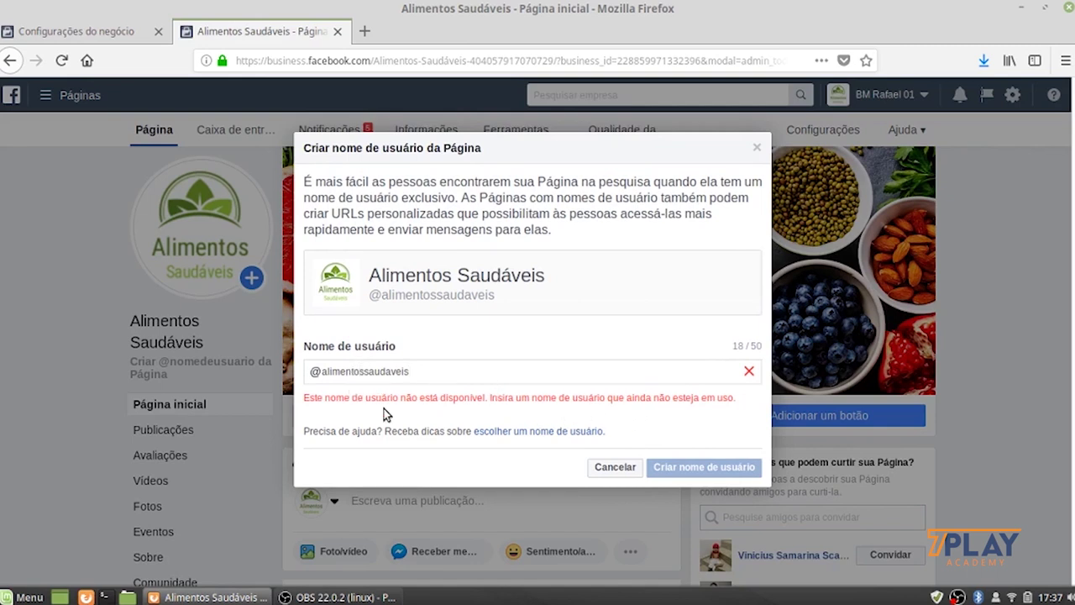
# Step: Try the username variants "alimento0ssaudaveis", "alimento/ssaudaveis" and "alimentolssaudaveis", then remove the extra character
pyautogui.write('0')
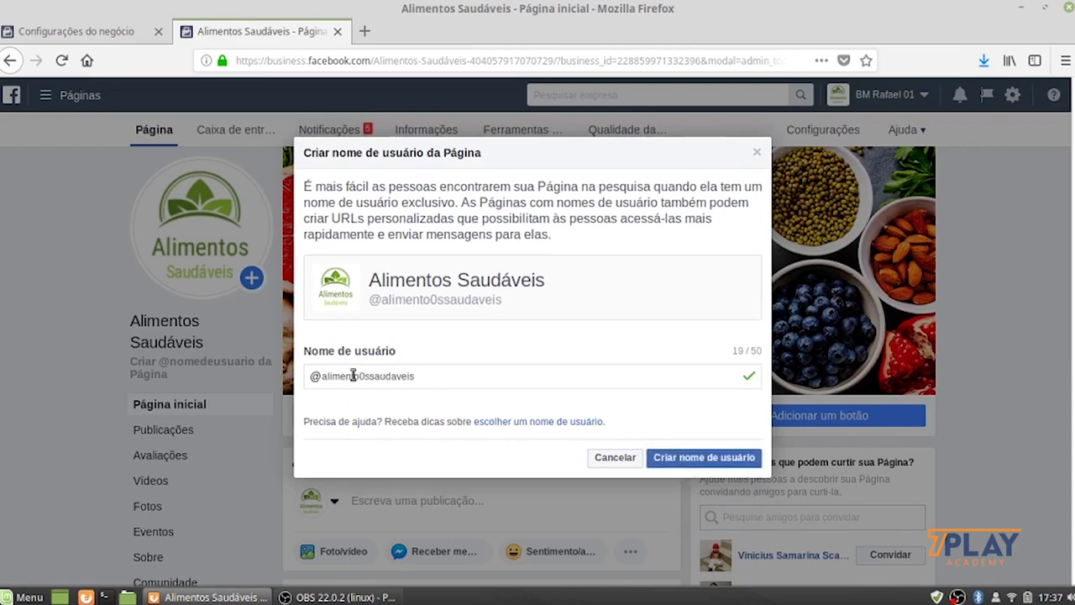
pyautogui.press('BackSpace')
pyautogui.write('l')
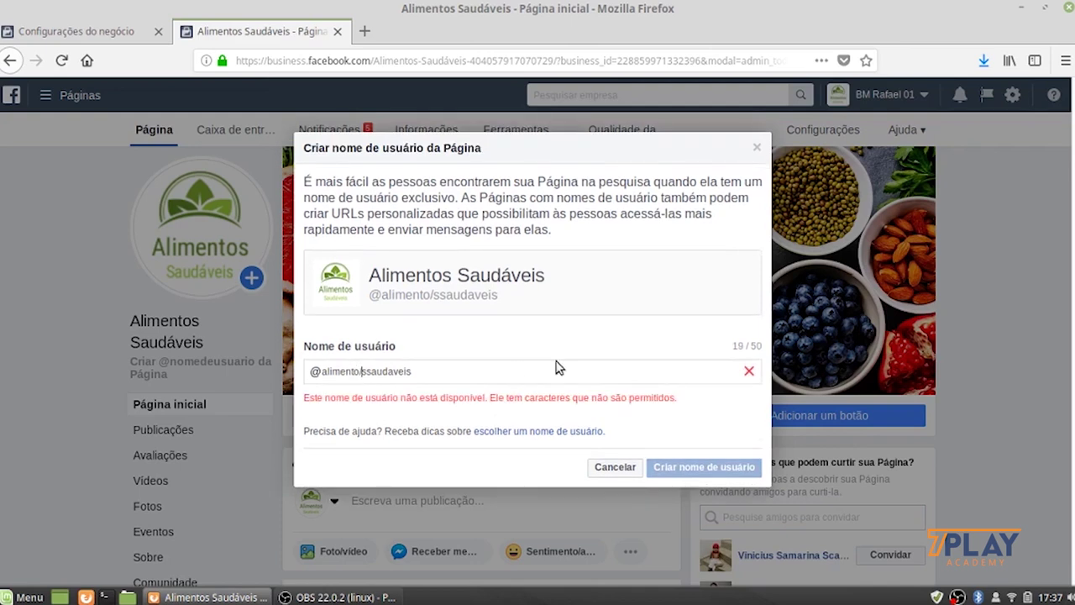
pyautogui.press('BackSpace')
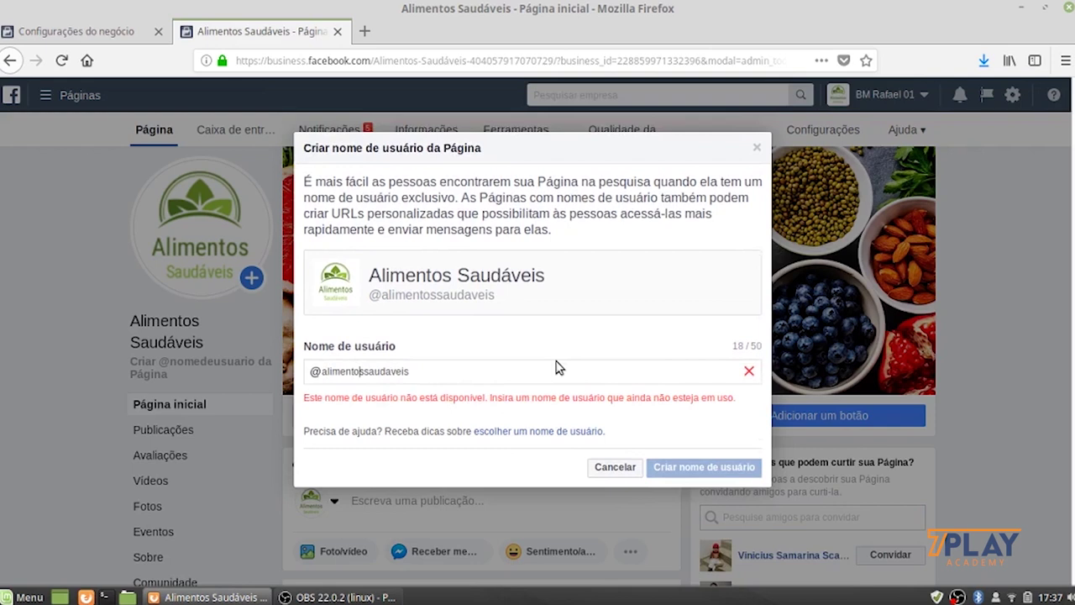
pyautogui.write('l')
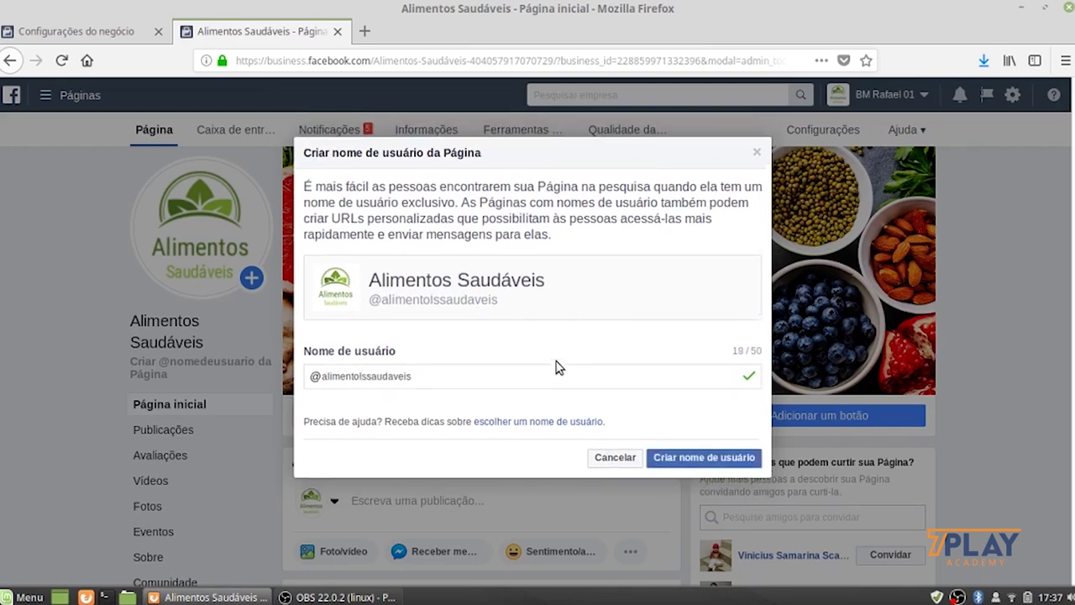
pyautogui.click(364, 376)
pyautogui.press('BackSpace')
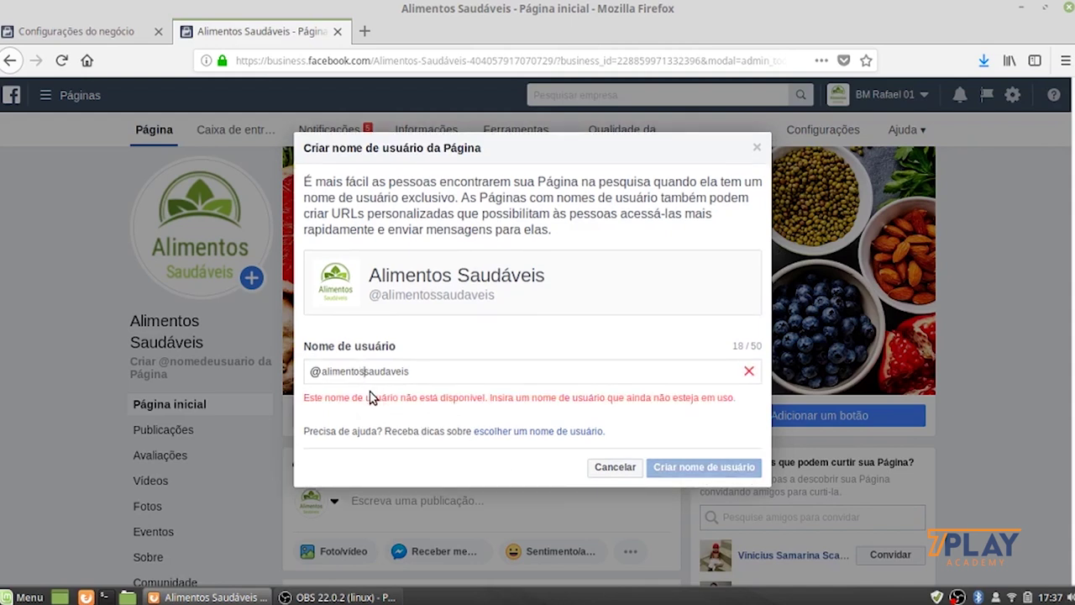
# Step: Change the username to "alimentoslsaudaveis" by adding an "l" between the two words, create it and close the confirmation
pyautogui.write('l')
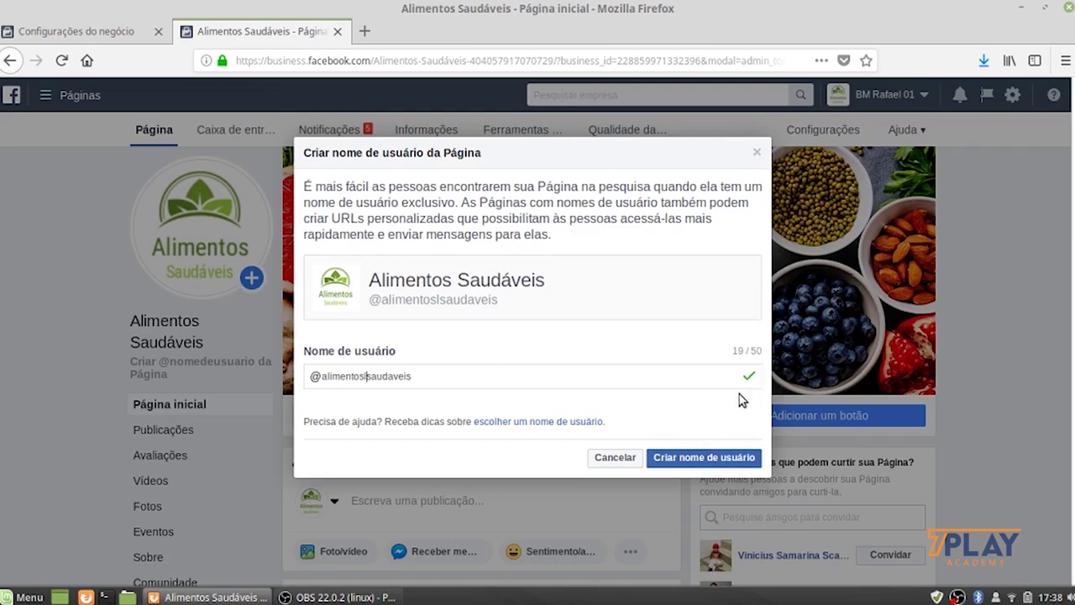
pyautogui.click(705, 461)
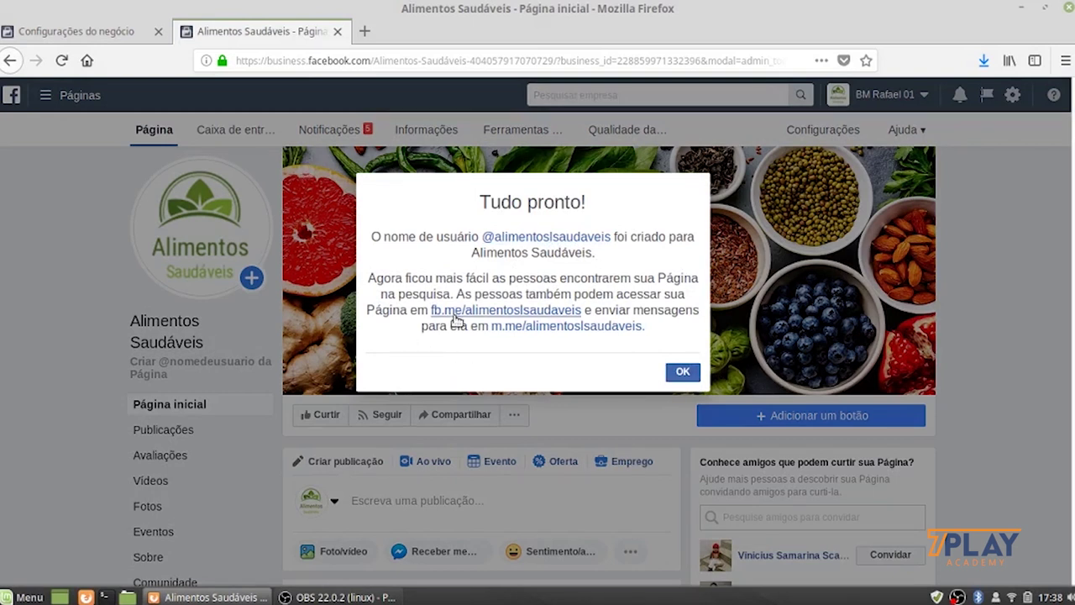
pyautogui.click(683, 373)
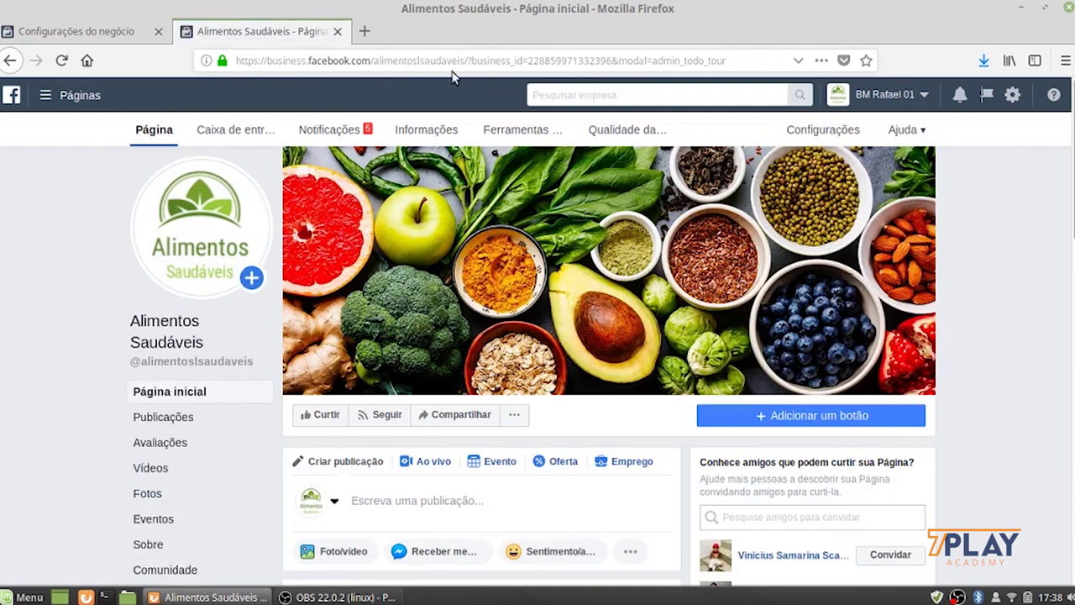
# Step: Check the custom username in the page's web address and look over the top of the home feed
pyautogui.moveTo(469, 61); pyautogui.dragTo(308, 61)
pyautogui.click(367, 97)
pyautogui.scroll(-1, 560, 361)
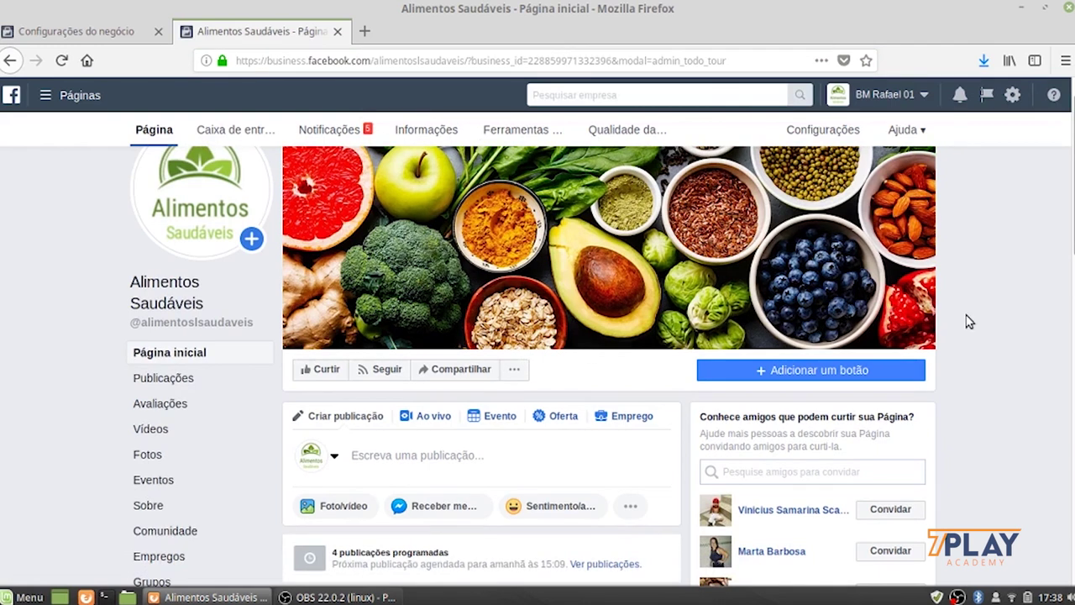
pyautogui.scroll(-4, 991, 367)
pyautogui.scroll(4, 982, 353)
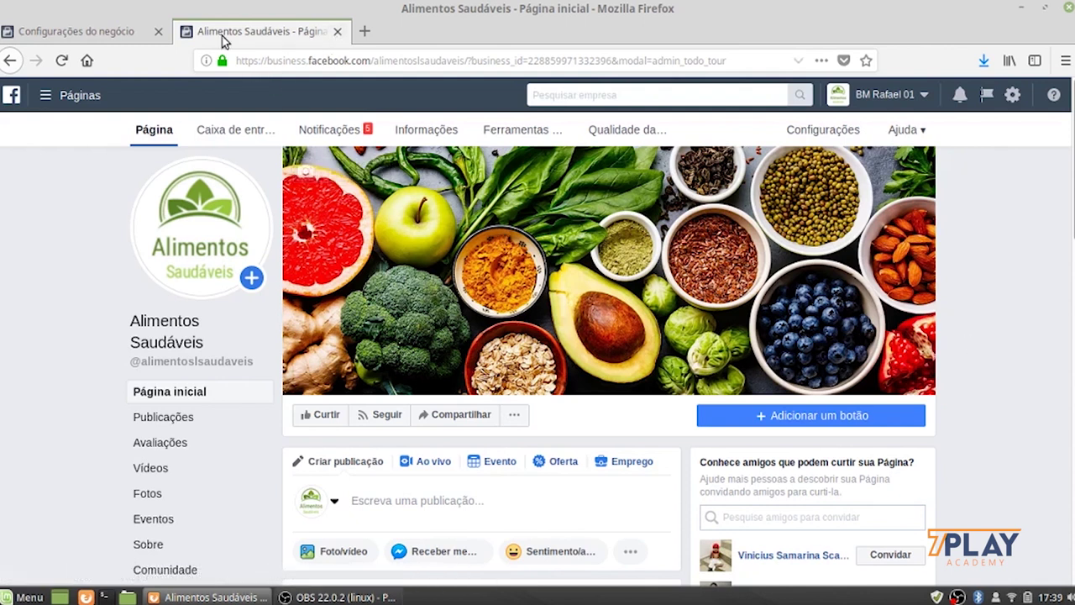
# Step: Close the page's tab and open the first ad account from the business settings in Ads Manager
pyautogui.click(339, 32)
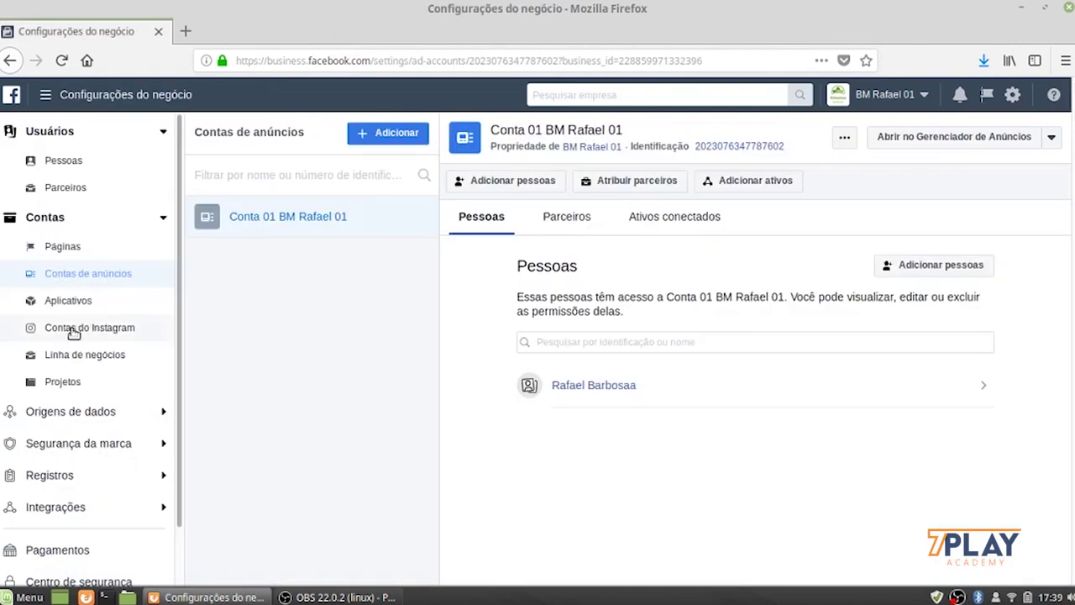
pyautogui.click(55, 301)
pyautogui.click(74, 274)
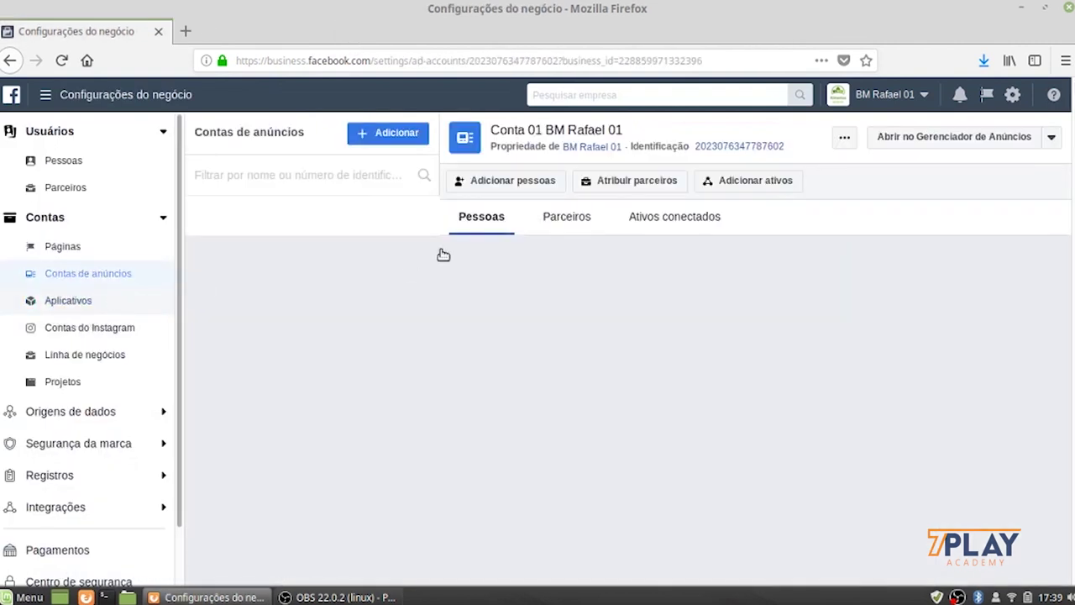
pyautogui.click(941, 137)
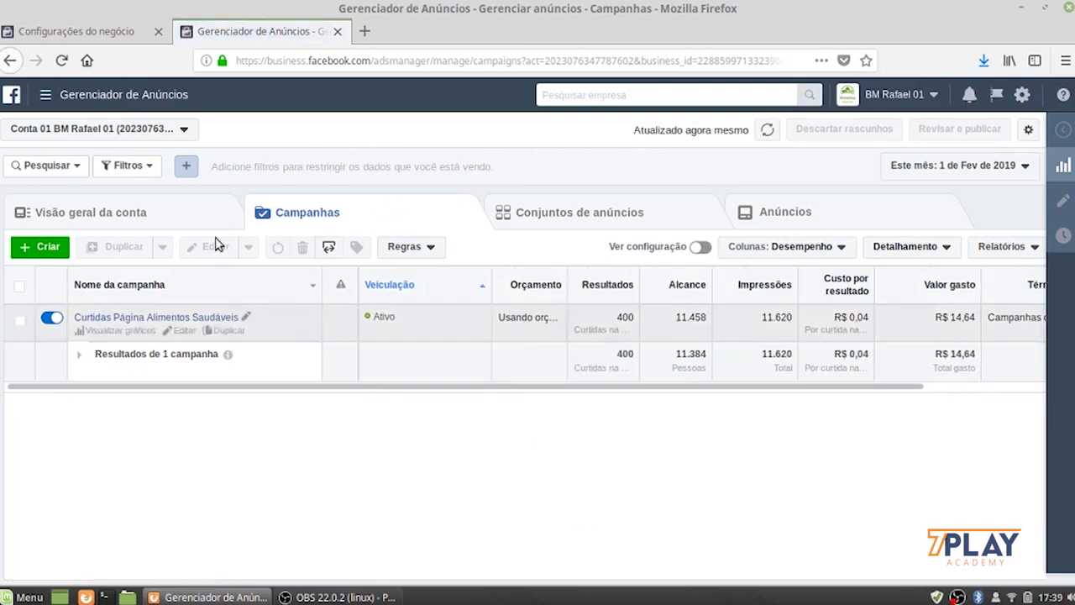
# Step: Open the ad account's Cobrança page, check its transactions and current balance, and open its payment settings
pyautogui.click(46, 97)
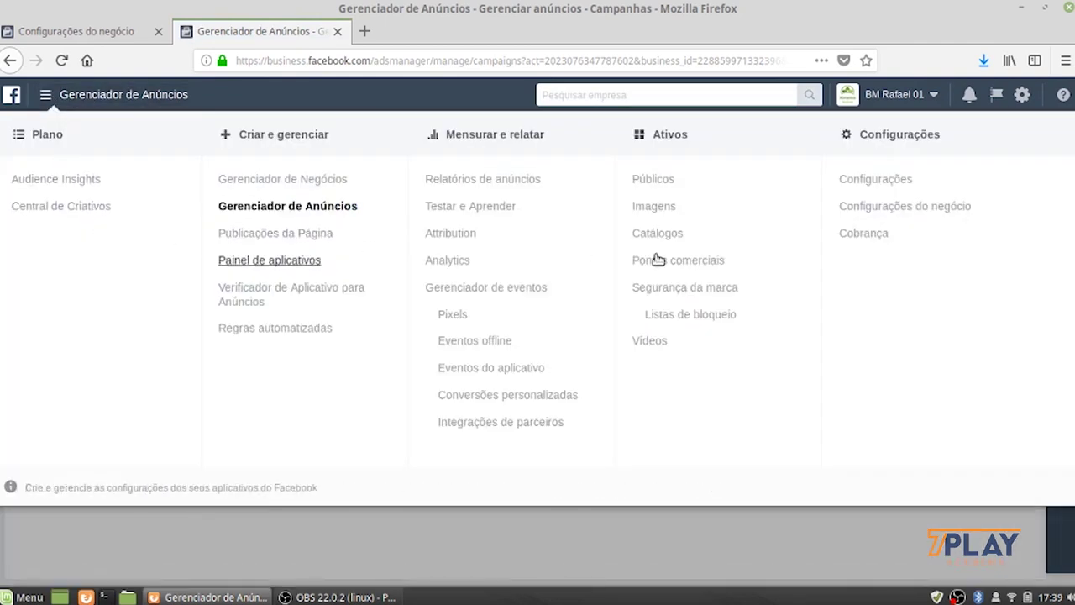
pyautogui.click(878, 238)
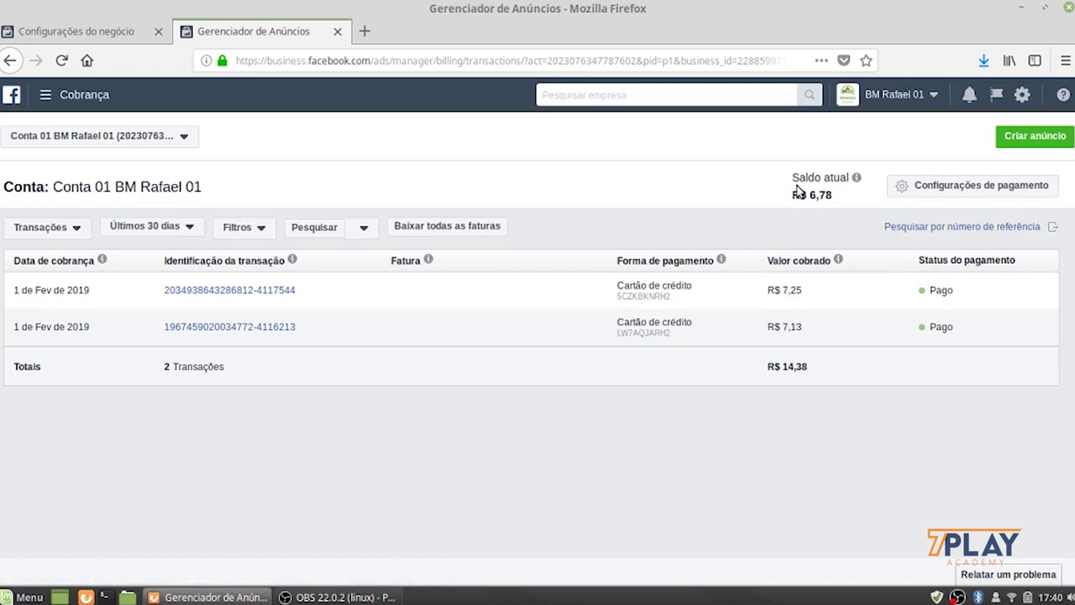
pyautogui.click(979, 195)
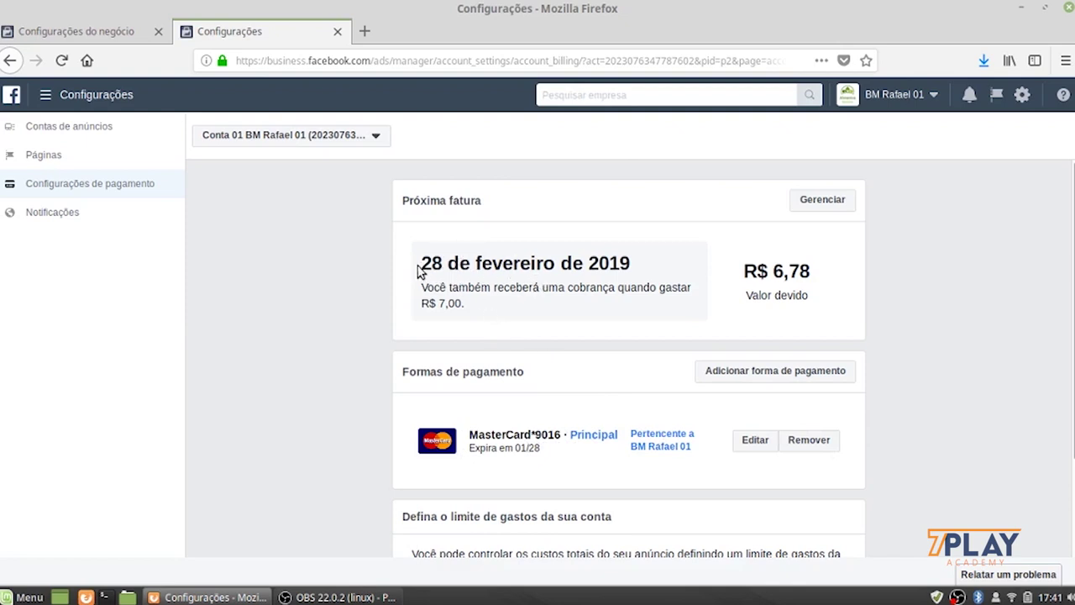
# Step: Review the next invoice date and the spending amount that triggers a charge in the payment settings
pyautogui.moveTo(422, 262); pyautogui.dragTo(666, 265)
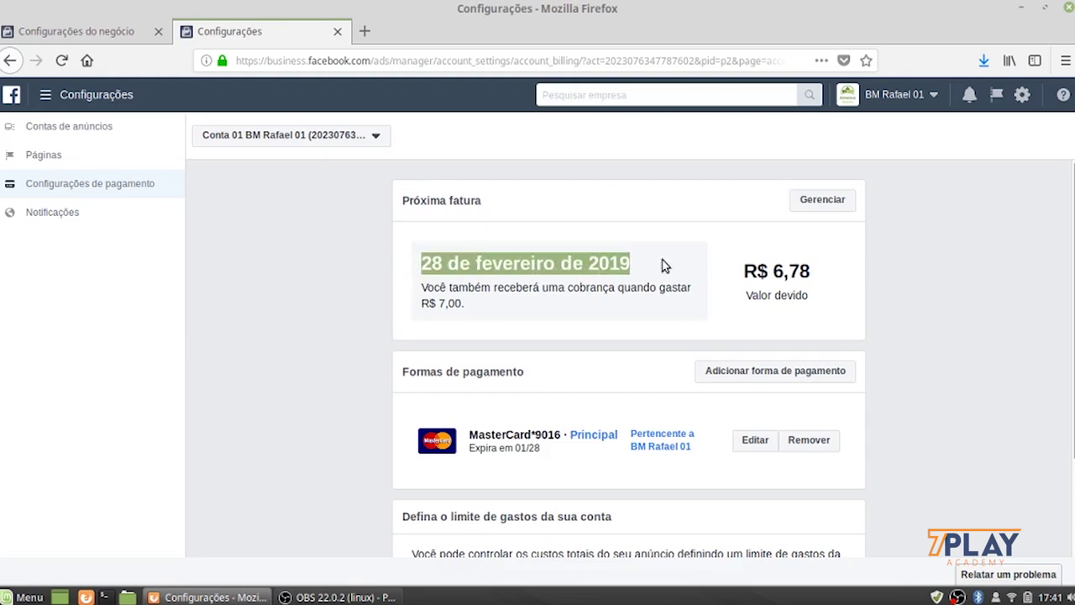
pyautogui.click(624, 267)
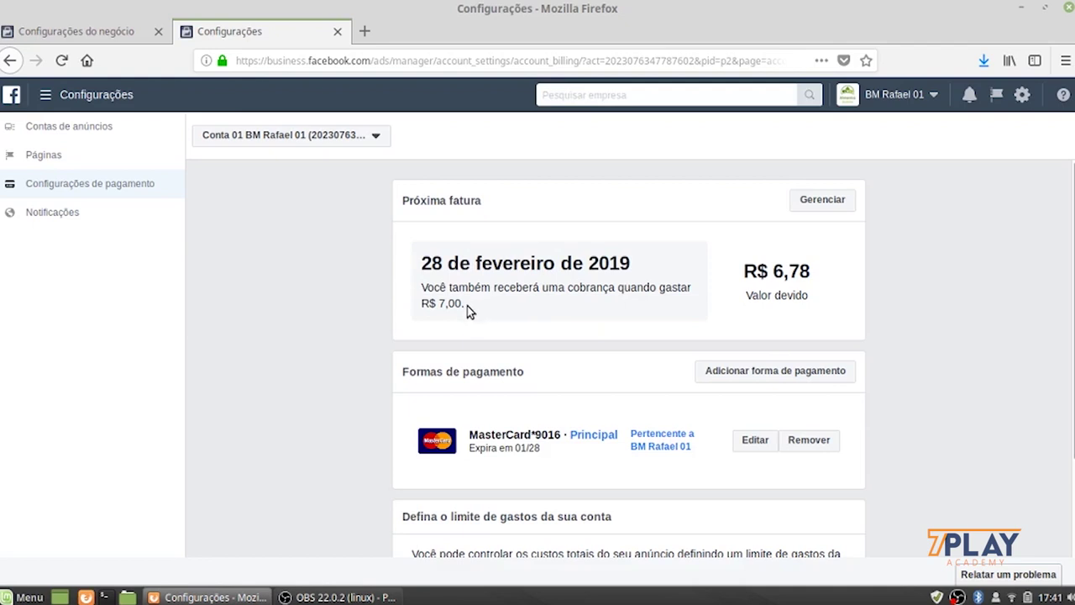
pyautogui.moveTo(456, 305); pyautogui.dragTo(411, 307)
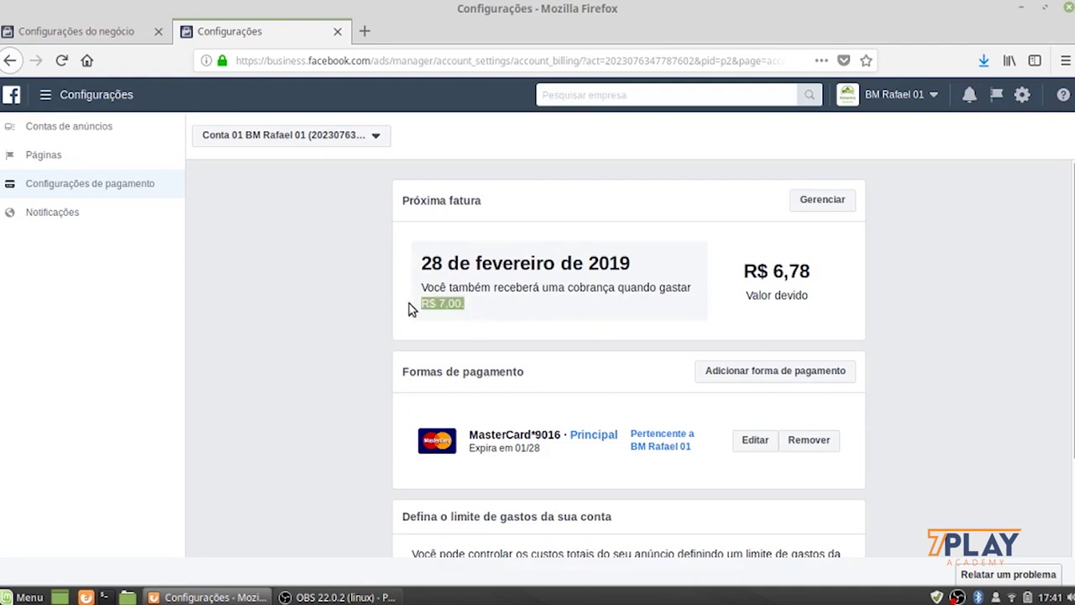
pyautogui.click(470, 308)
pyautogui.moveTo(419, 264); pyautogui.dragTo(621, 286)
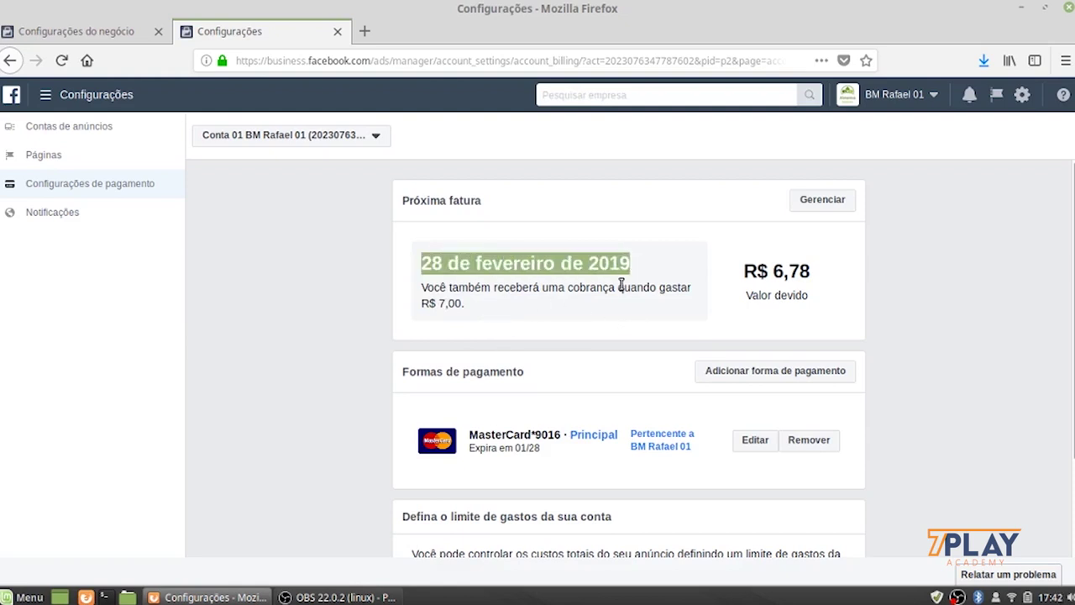
pyautogui.click(512, 307)
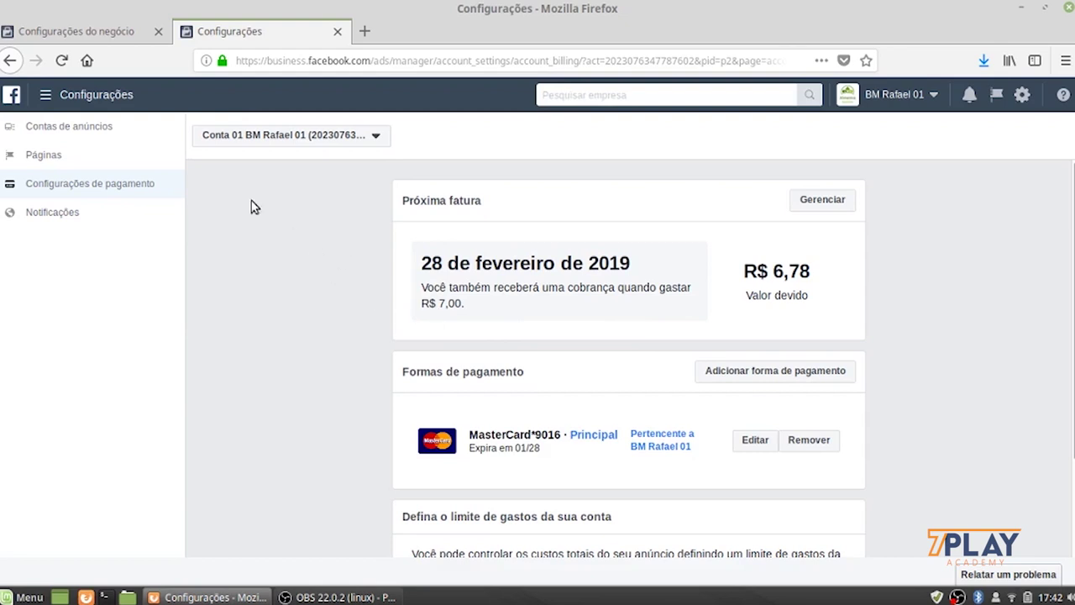
# Step: Close the payment settings tab and open Informações da empresa in the business settings
pyautogui.click(338, 32)
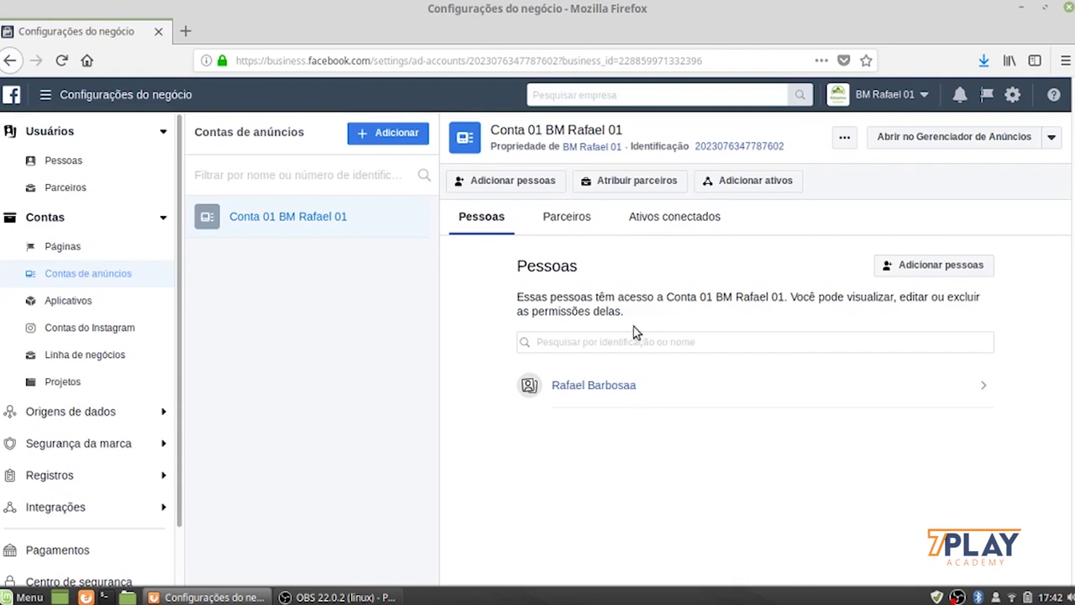
pyautogui.scroll(-1, 110, 387)
pyautogui.scroll(-2, 110, 386)
pyautogui.scroll(3, 110, 383)
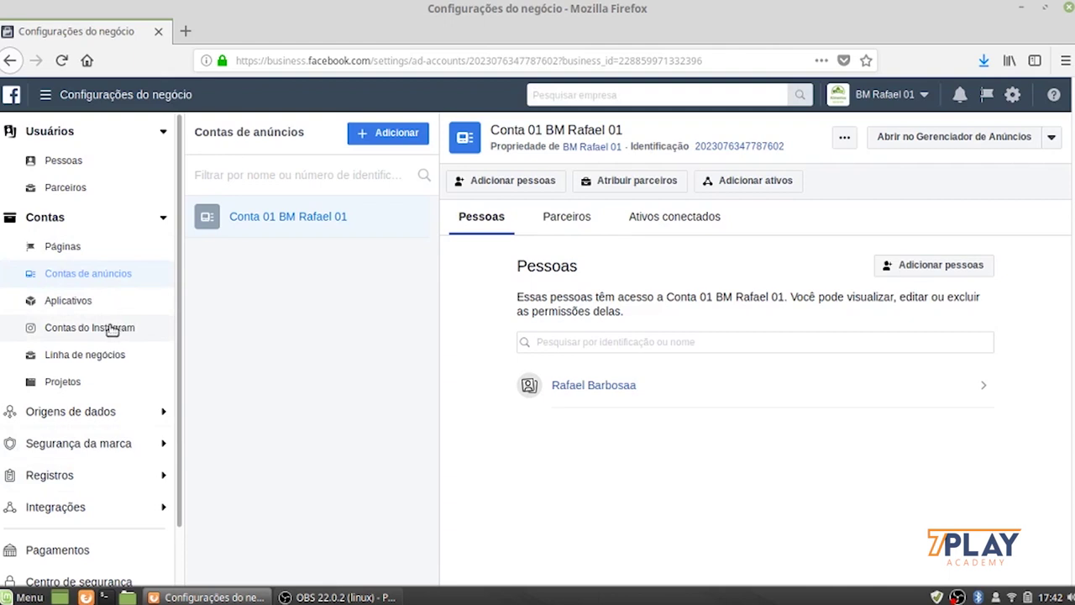
pyautogui.scroll(-2, 105, 332)
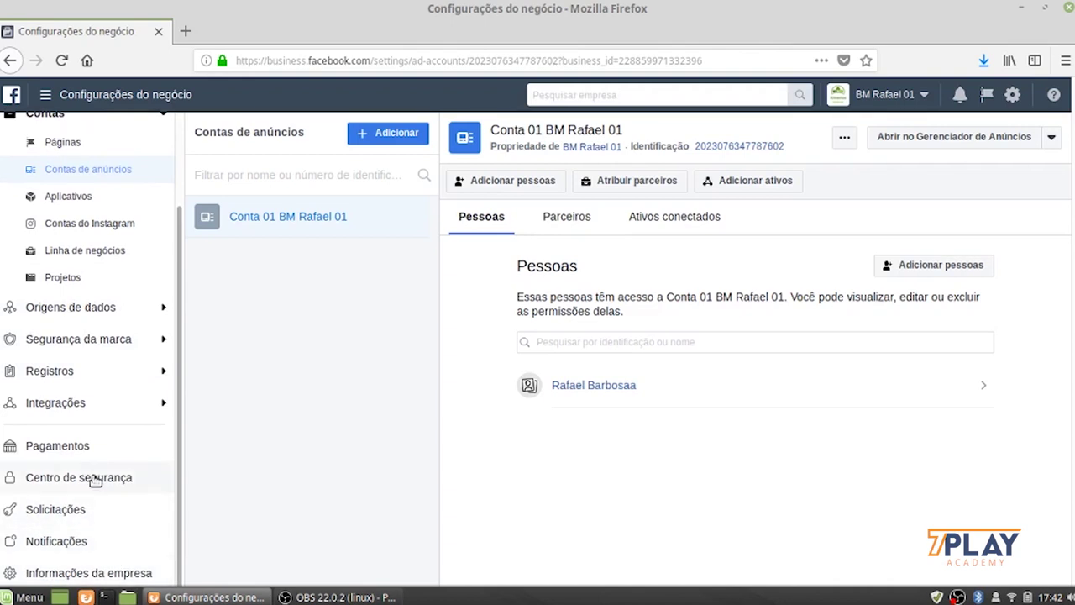
pyautogui.click(72, 575)
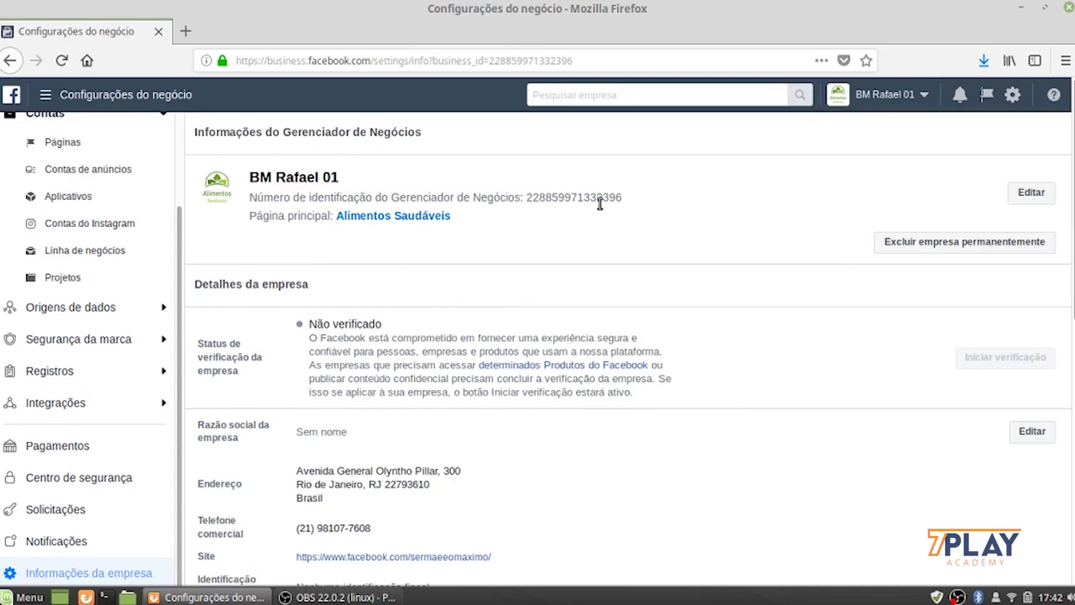
# Step: Look through the company details and options down to the ad account creation limit and highlight its value
pyautogui.scroll(-3, 622, 302)
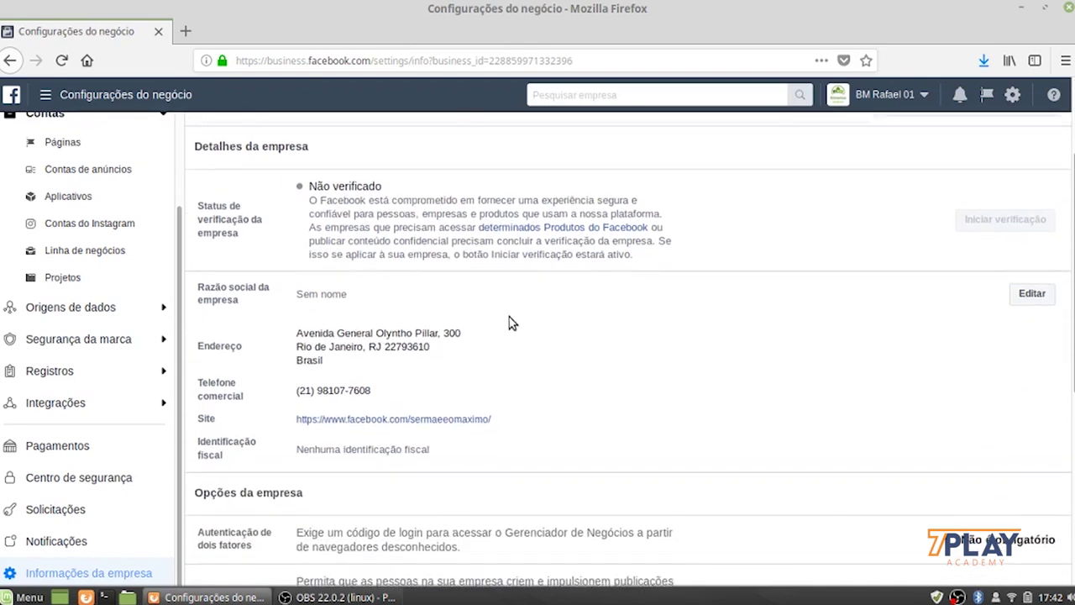
pyautogui.scroll(-2, 509, 321)
pyautogui.scroll(-3, 428, 272)
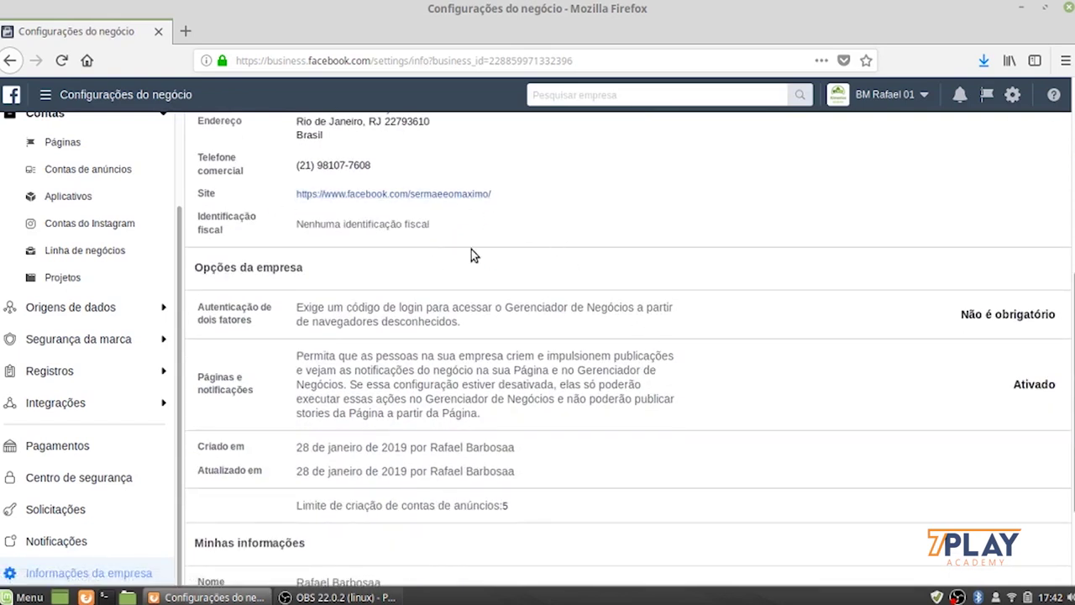
pyautogui.scroll(-3, 682, 351)
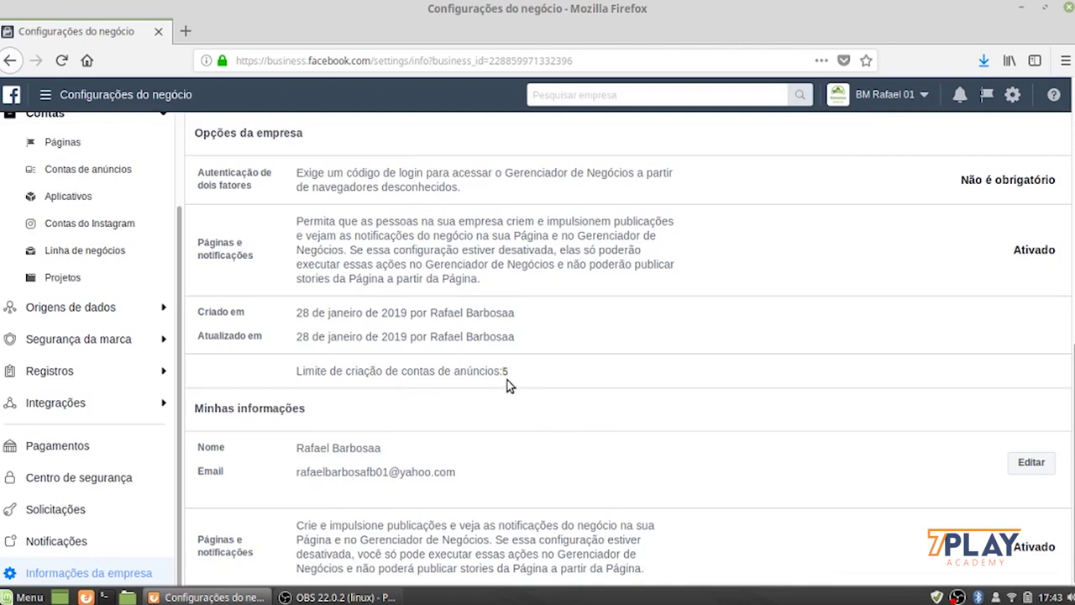
pyautogui.moveTo(525, 383); pyautogui.dragTo(499, 375)
pyautogui.click(500, 382)
pyautogui.doubleClick(505, 372)
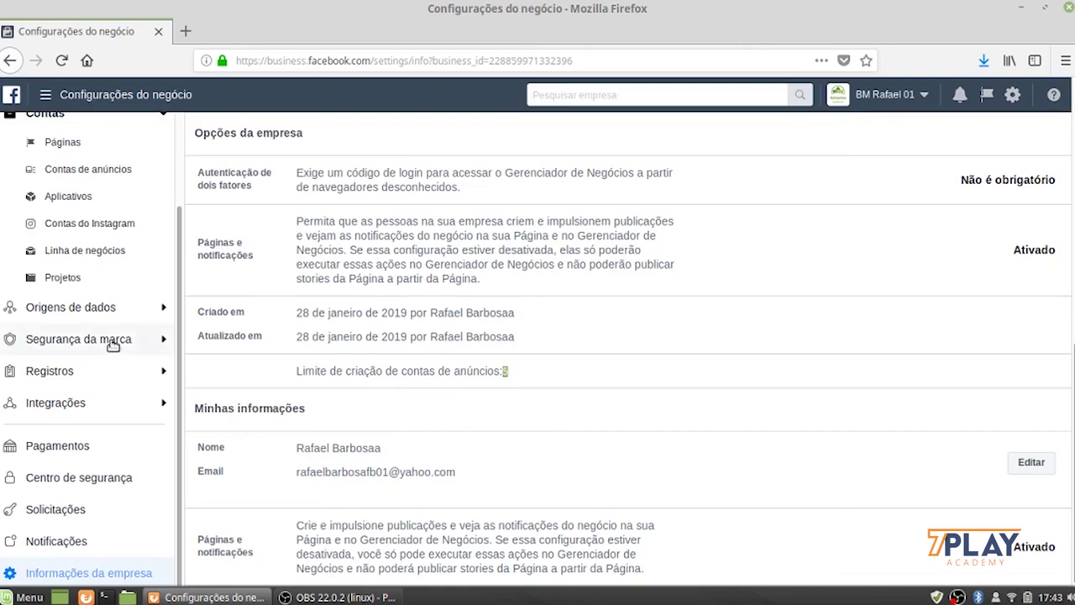
# Step: Return to Contas de anúncios and copy the first ad account's name
pyautogui.scroll(3, 105, 363)
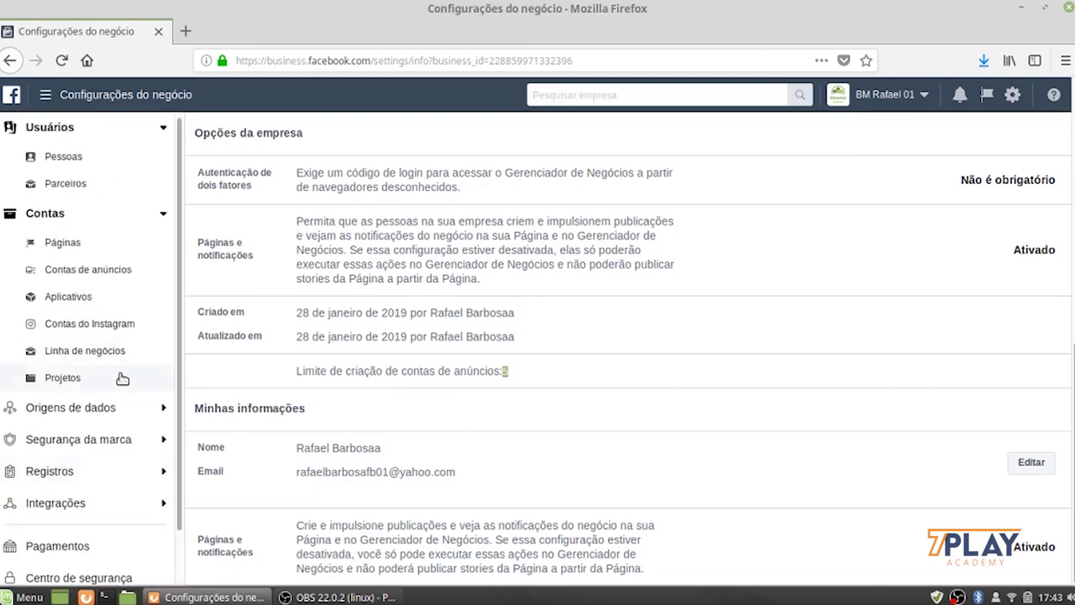
pyautogui.click(83, 274)
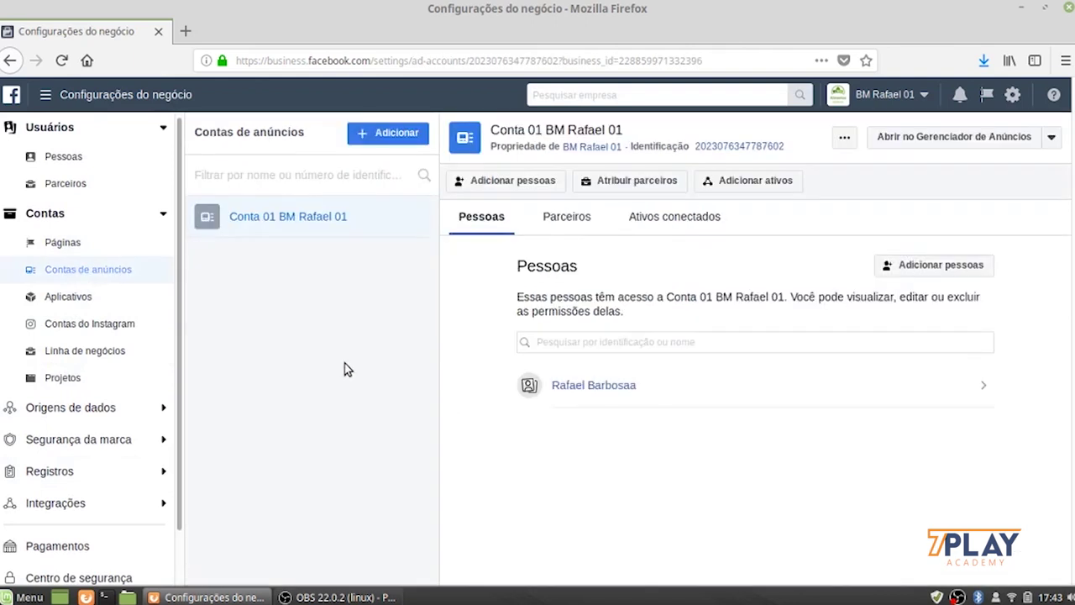
pyautogui.click(283, 221)
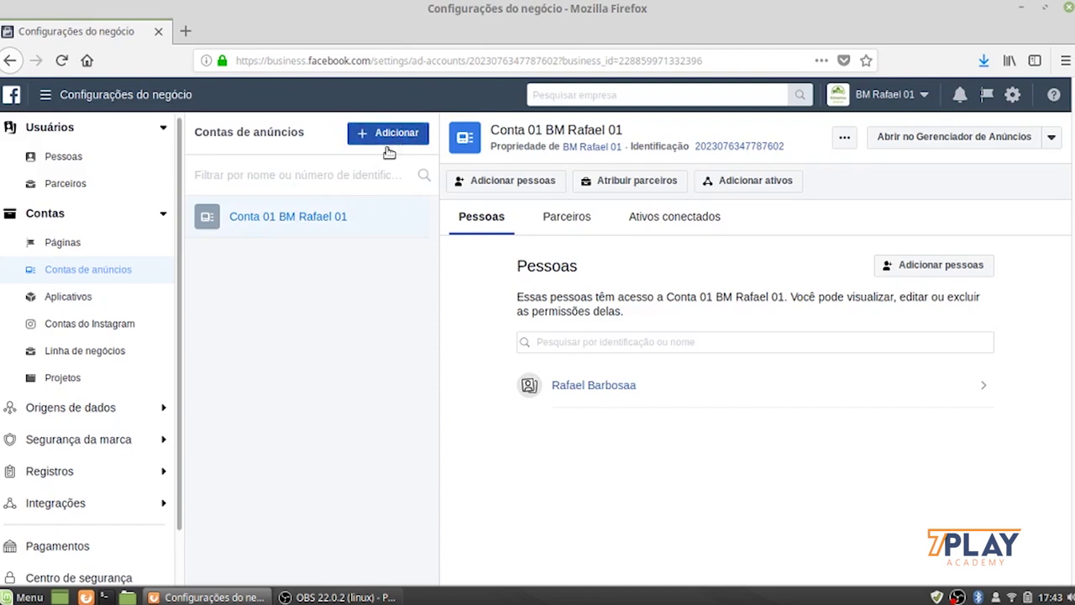
pyautogui.moveTo(353, 221); pyautogui.dragTo(225, 226)
pyautogui.hotkey('ctrl', 'c')
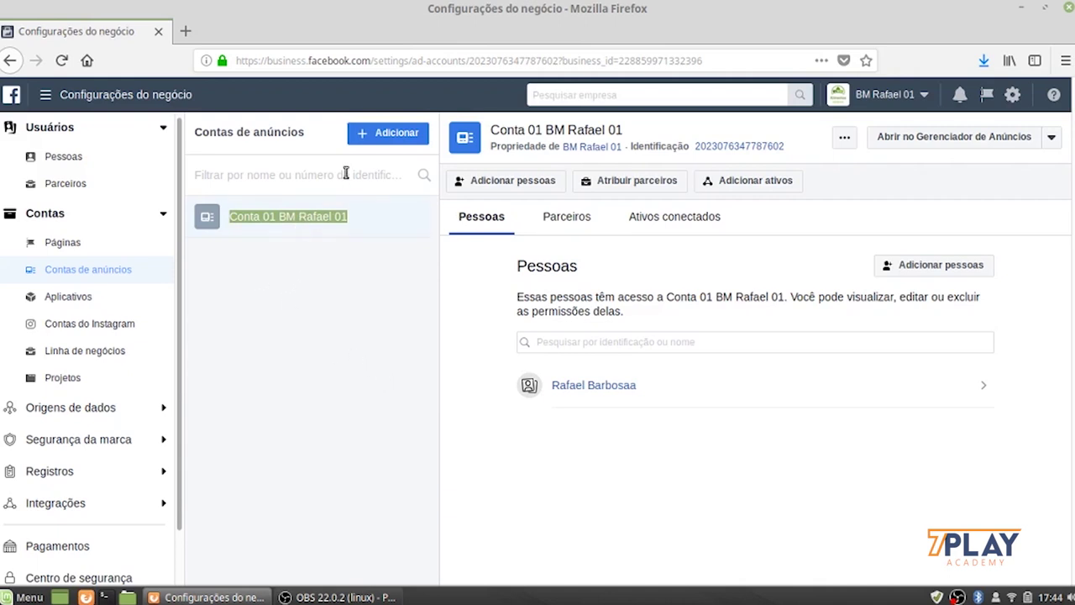
# Step: Start creating a new ad account and name it like the first one, with its number changed to "Conta 02"
pyautogui.click(384, 135)
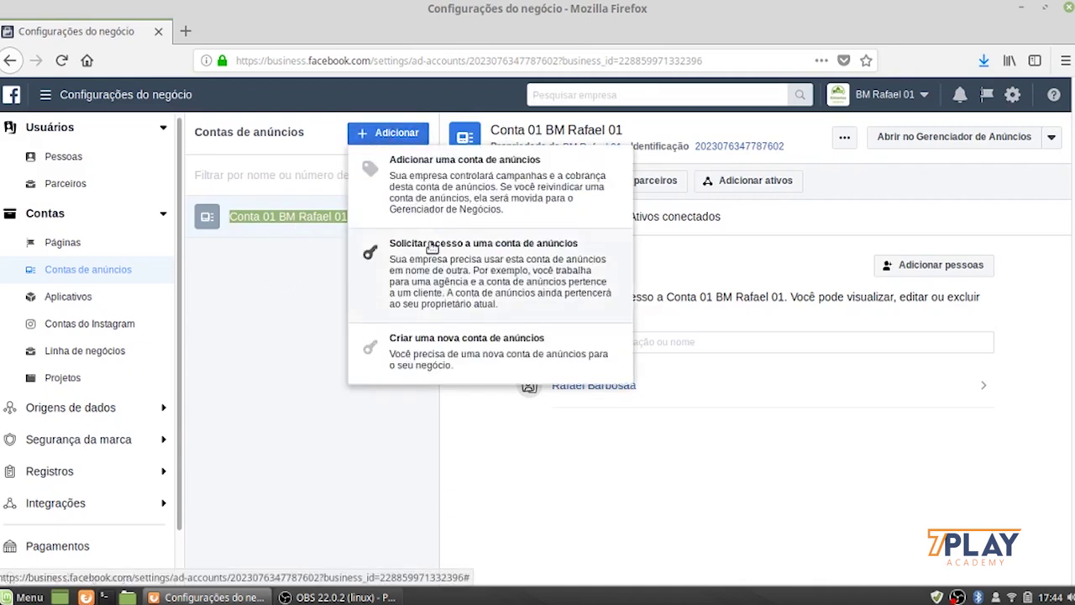
pyautogui.click(438, 361)
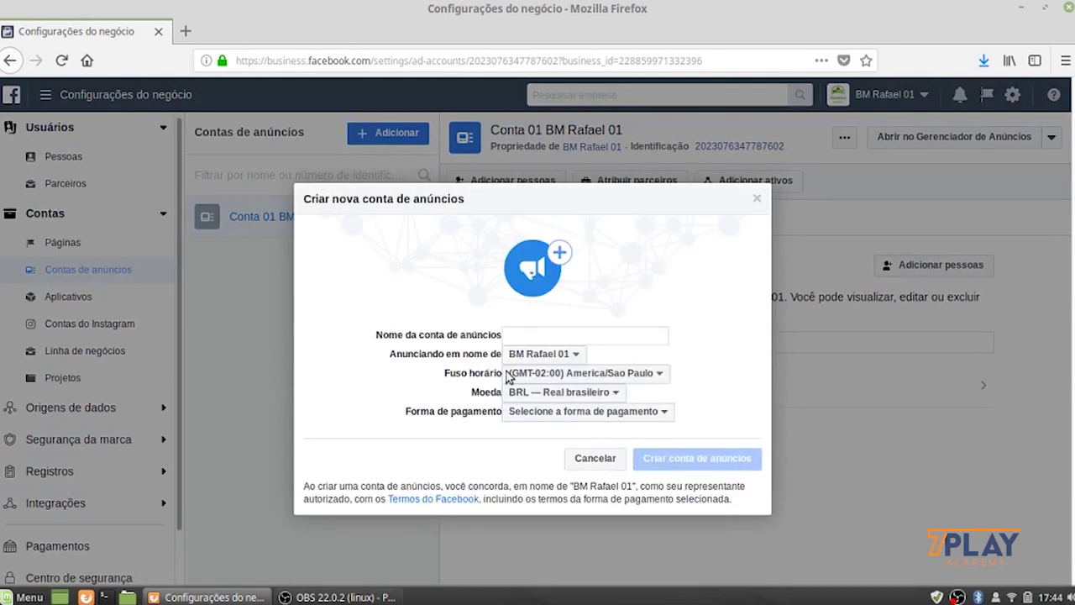
pyautogui.click(557, 337)
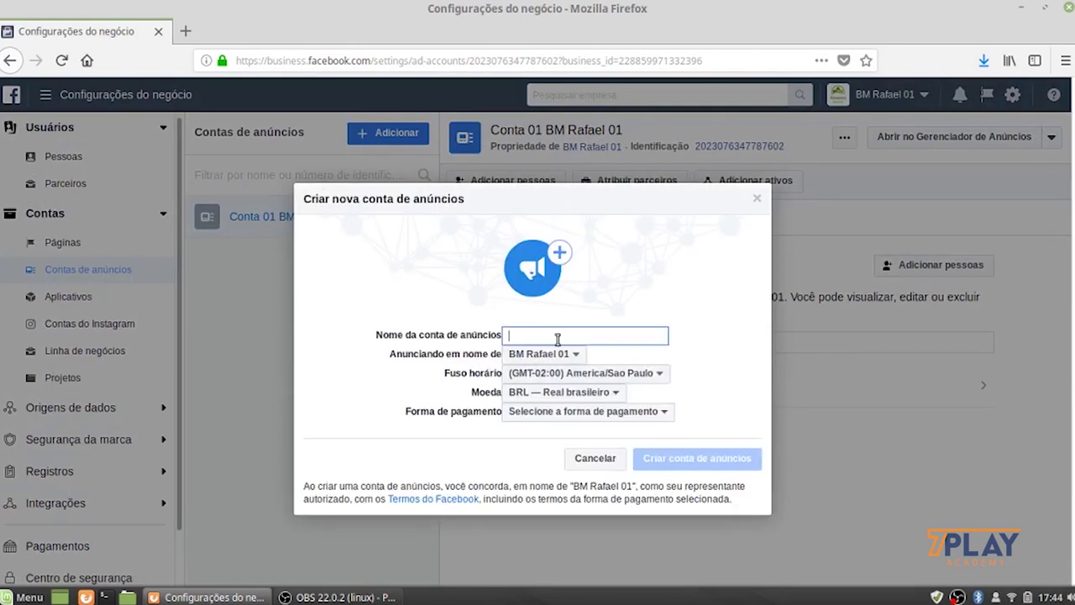
pyautogui.hotkey('ctrl', 'v')
pyautogui.click(548, 335)
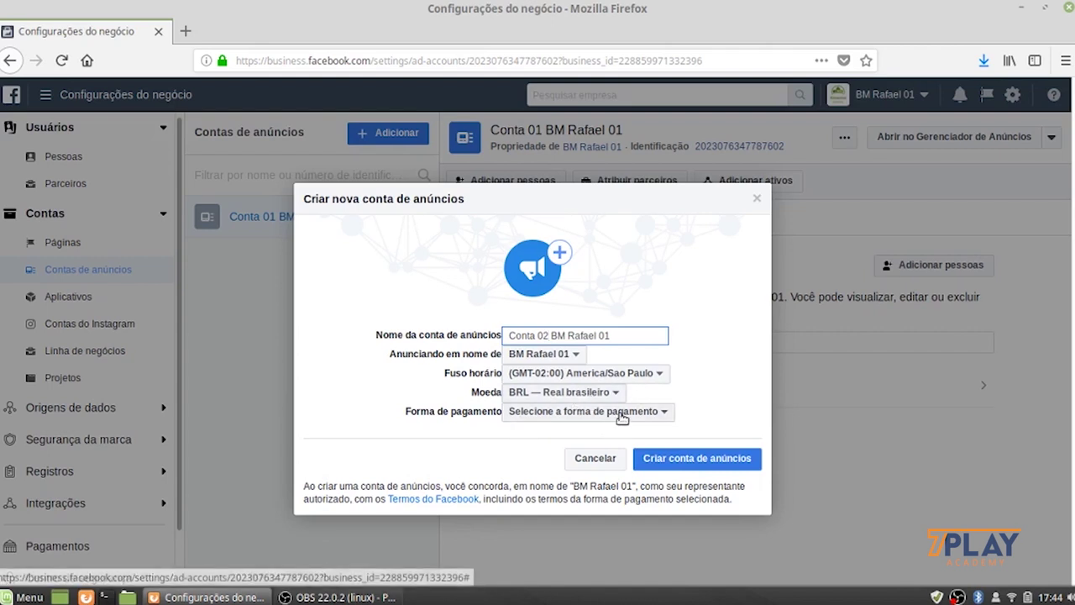
# Step: Set the payment method to "Adicionar forma de pagamento mais tarde" and create the ad account
pyautogui.click(669, 415)
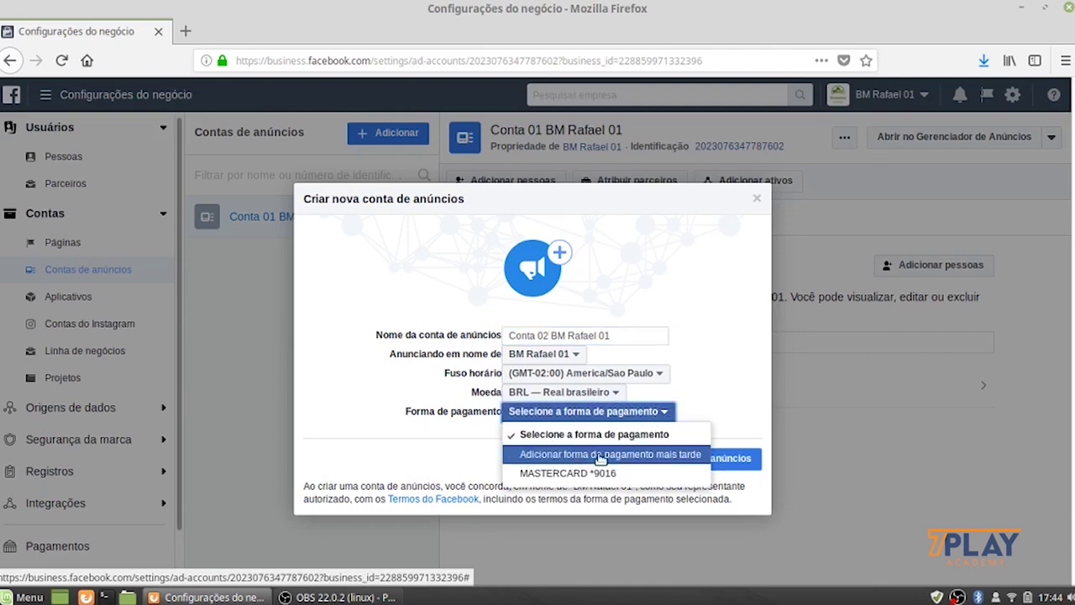
pyautogui.click(657, 454)
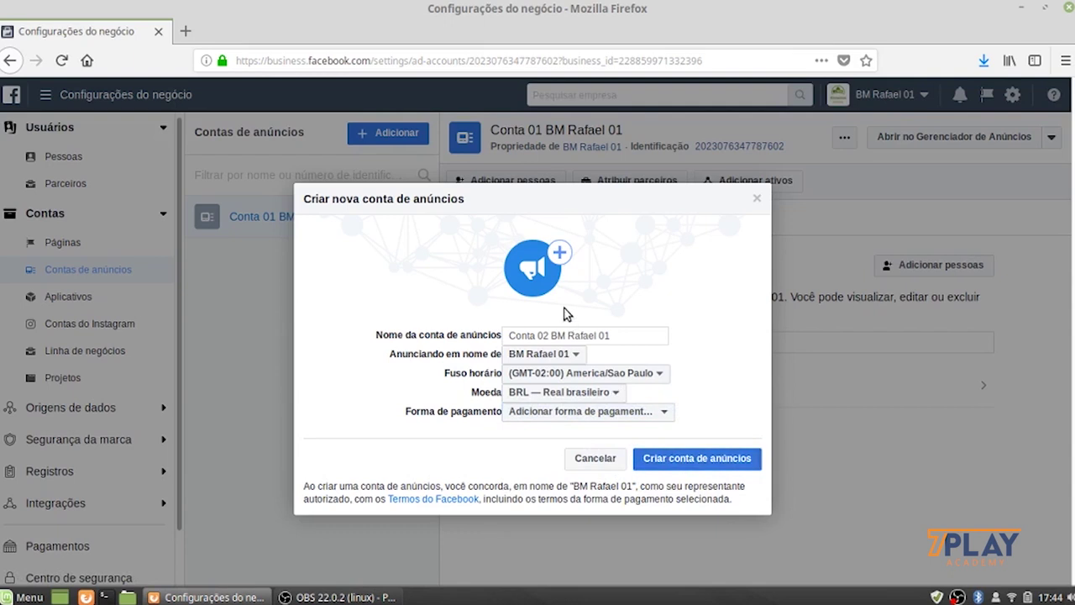
pyautogui.click(697, 467)
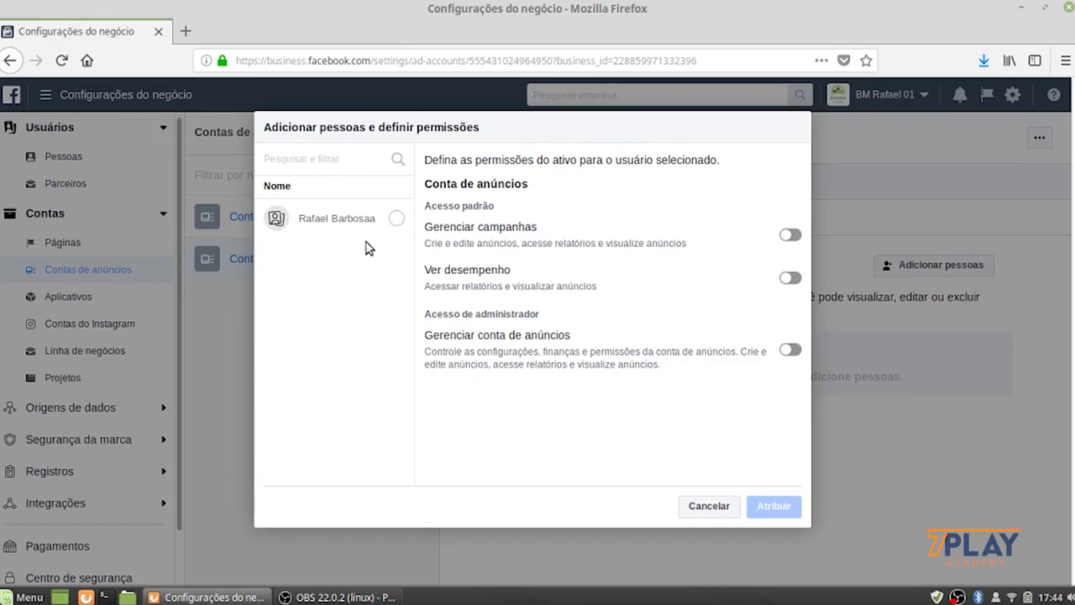
# Step: Assign the listed person to the new ad account with the Gerenciar conta de anúncios permission and close the confirmation
pyautogui.click(395, 219)
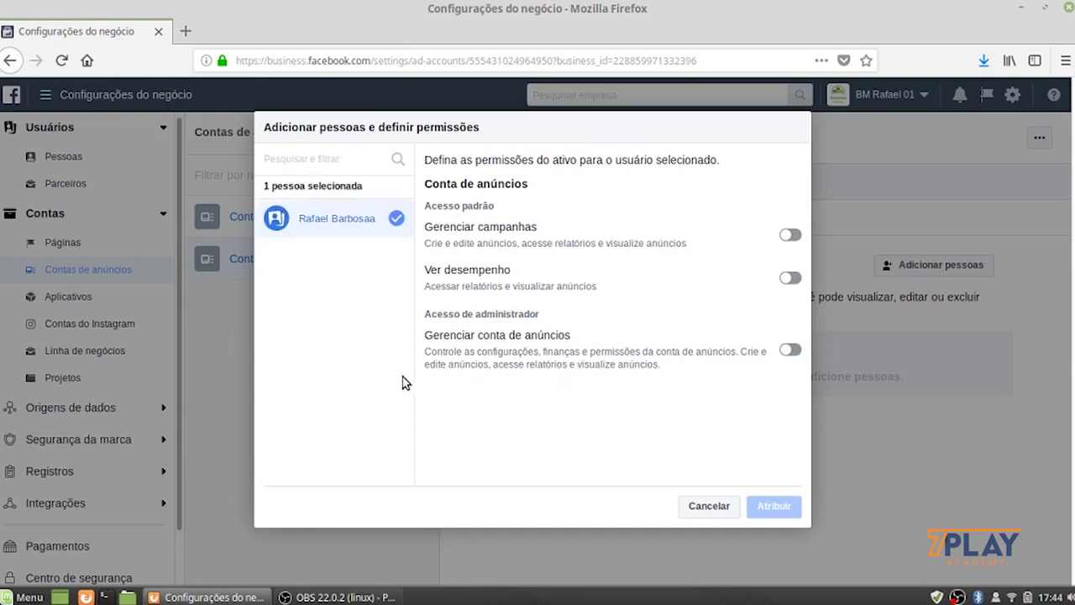
pyautogui.click(790, 351)
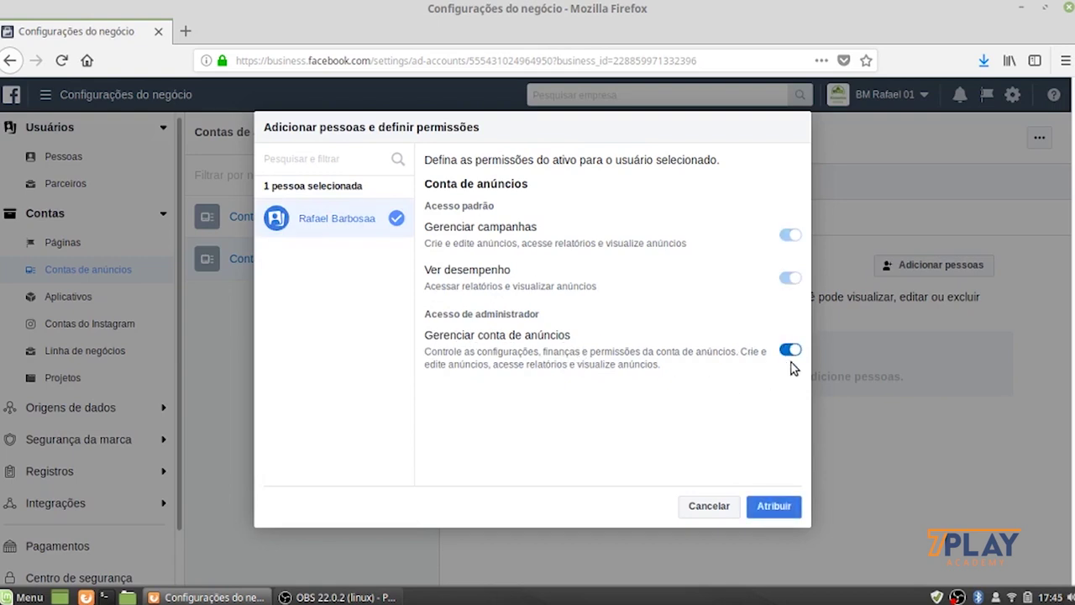
pyautogui.click(779, 513)
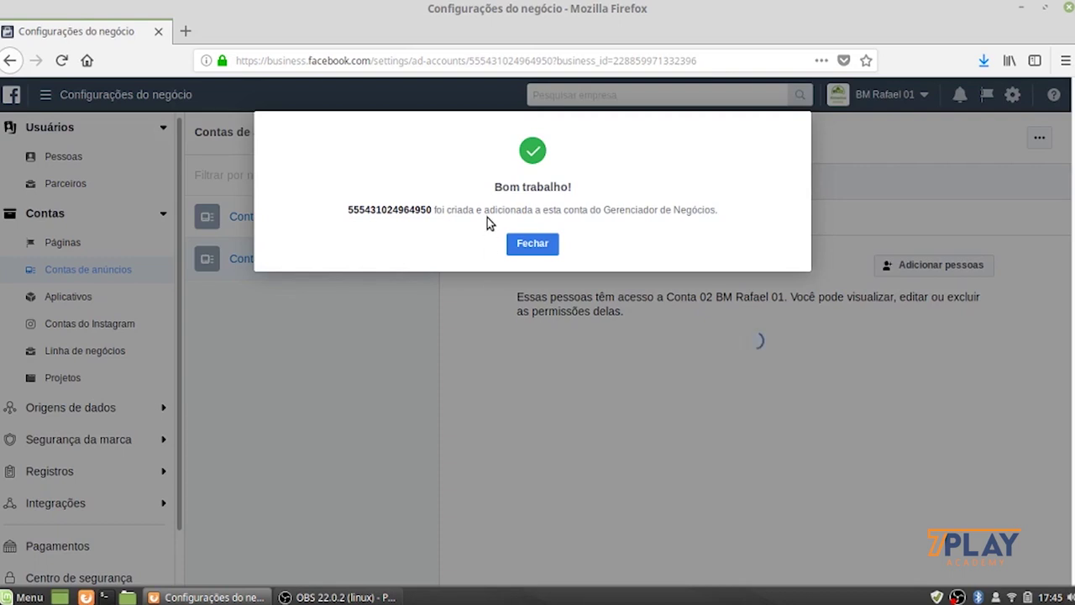
pyautogui.click(531, 245)
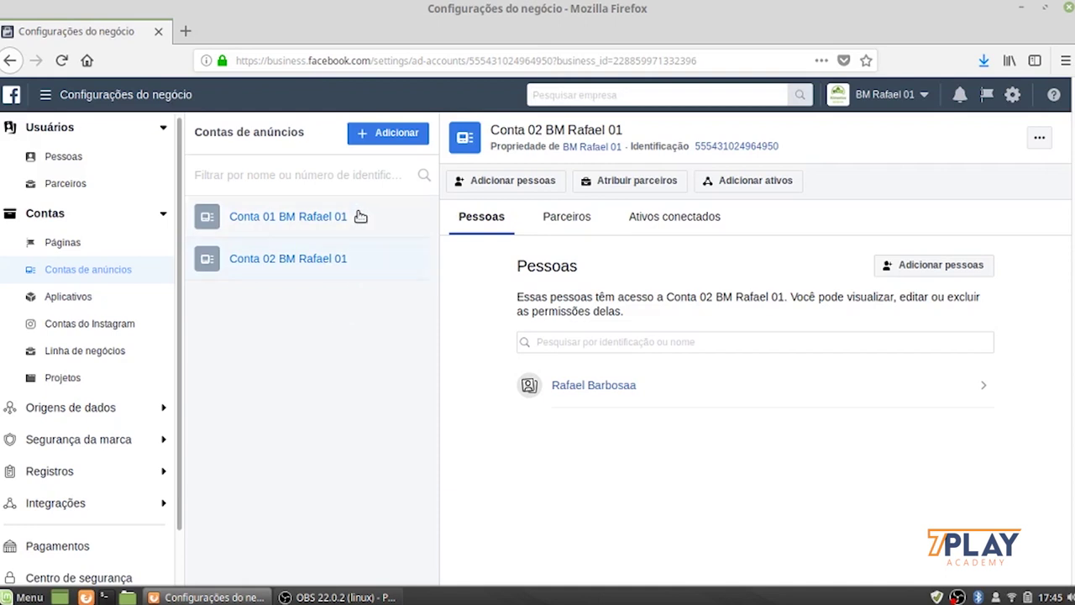
# Step: Start creating a new ad account and name it like the first one, with its number changed to "Conta 03"
pyautogui.click(382, 135)
pyautogui.click(440, 345)
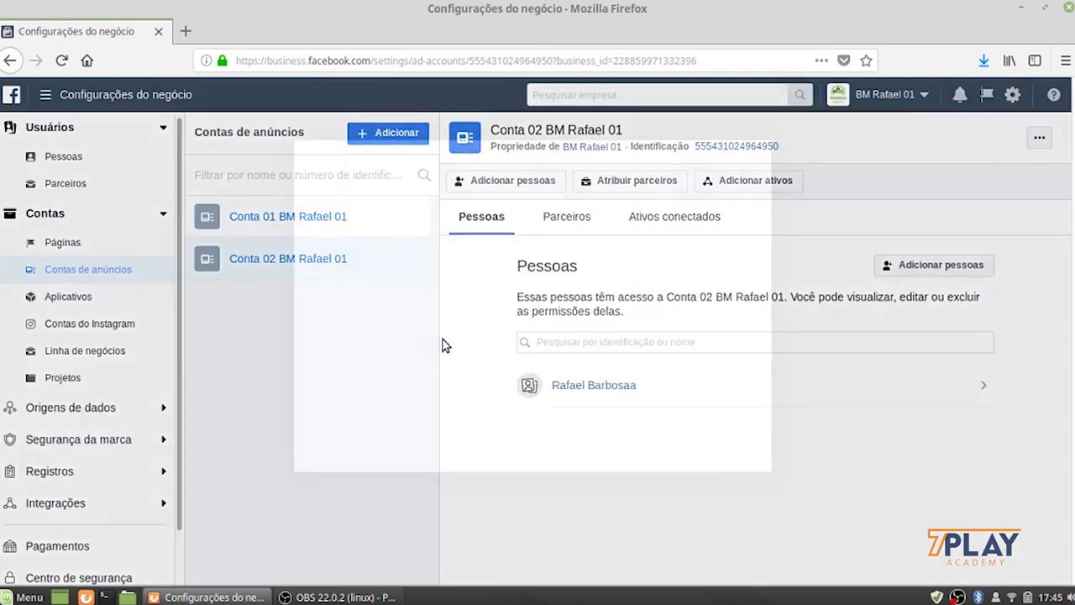
pyautogui.click(527, 291)
pyautogui.hotkey('ctrl', 'v')
pyautogui.click(548, 292)
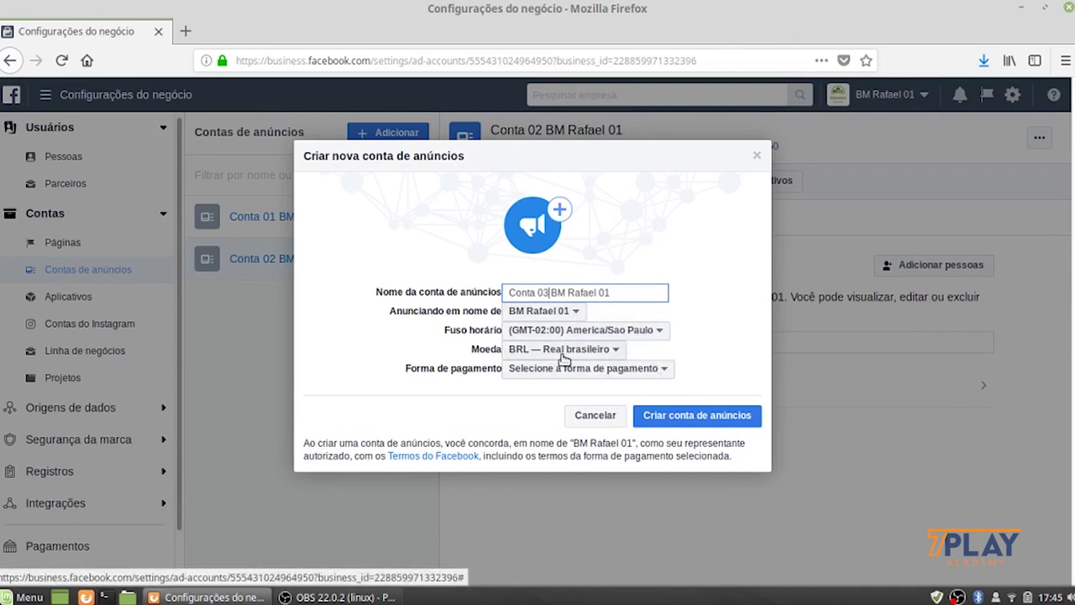
# Step: Set the payment method of Conta 03 to "Adicionar forma de pagamento mais tarde" and create the ad account
pyautogui.click(645, 370)
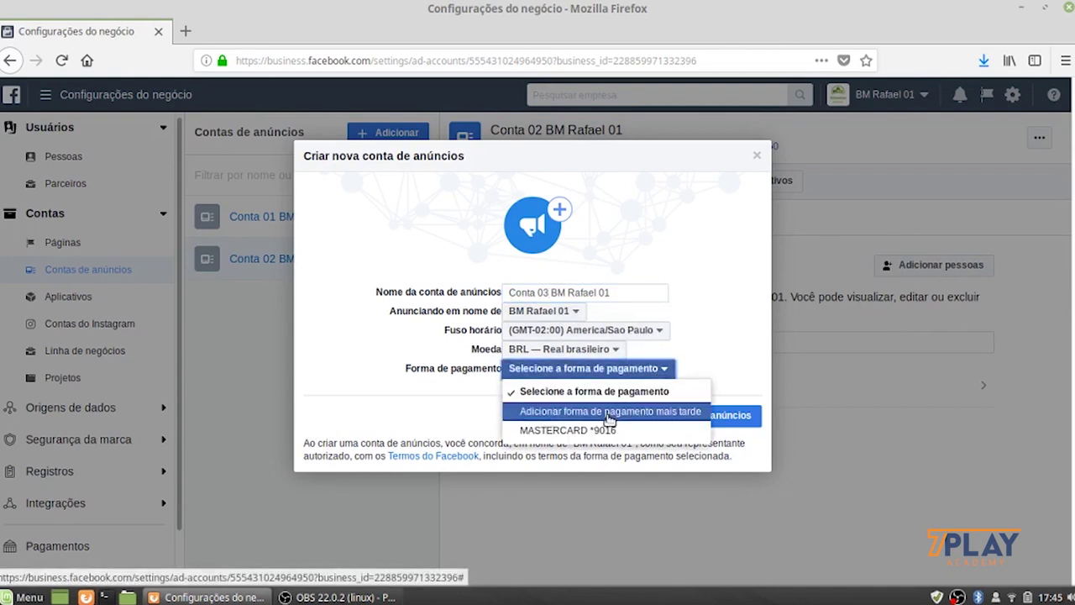
pyautogui.click(610, 412)
pyautogui.click(654, 368)
pyautogui.click(647, 412)
pyautogui.click(655, 416)
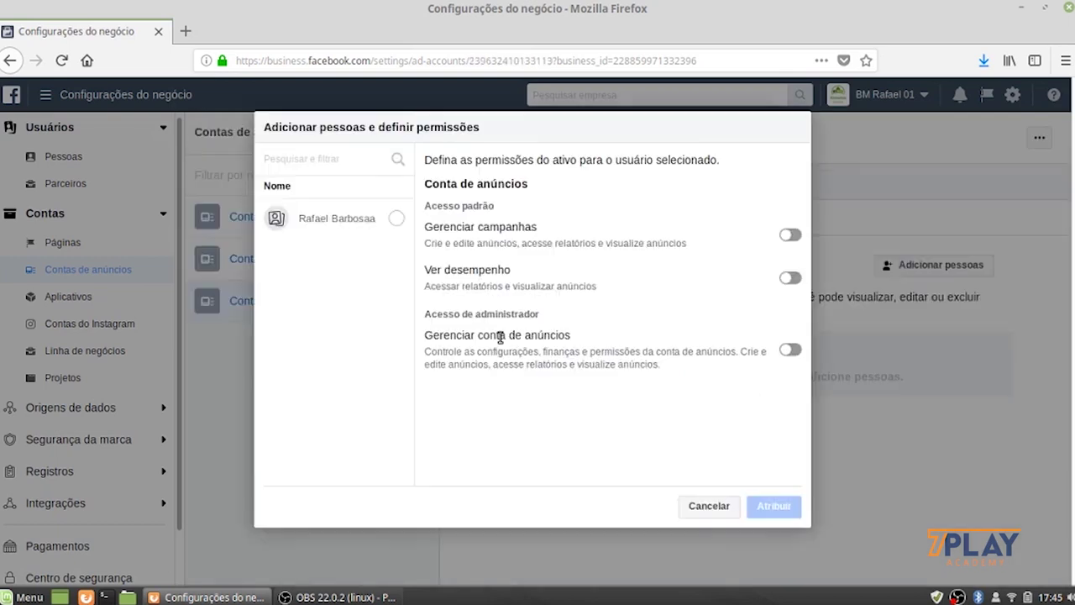
# Step: Assign the listed person to Conta 03 with the Gerenciar conta de anúncios permission and close the confirmation
pyautogui.click(403, 219)
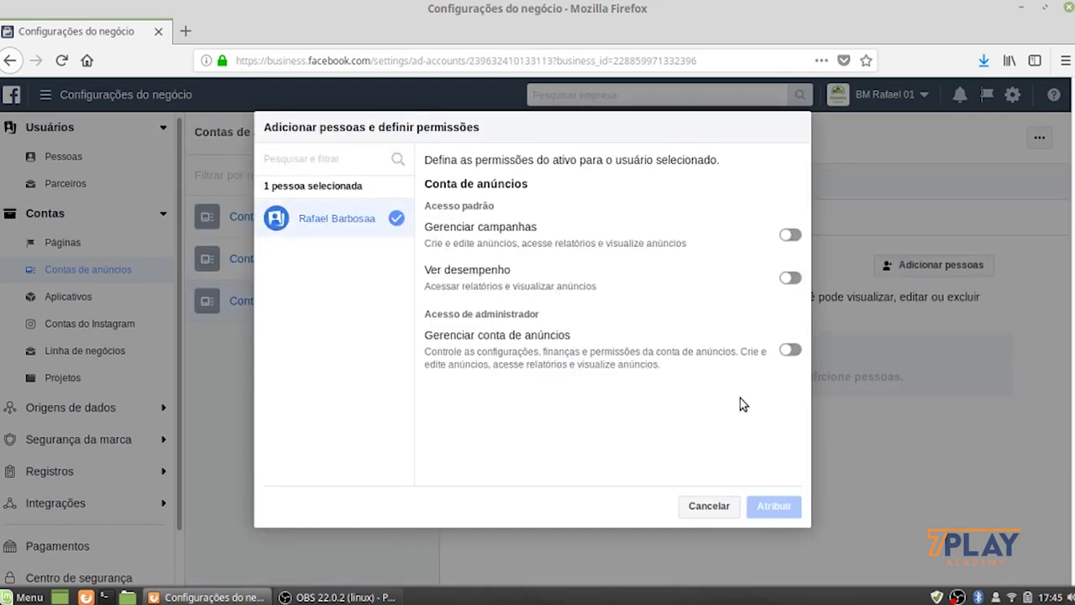
pyautogui.click(790, 349)
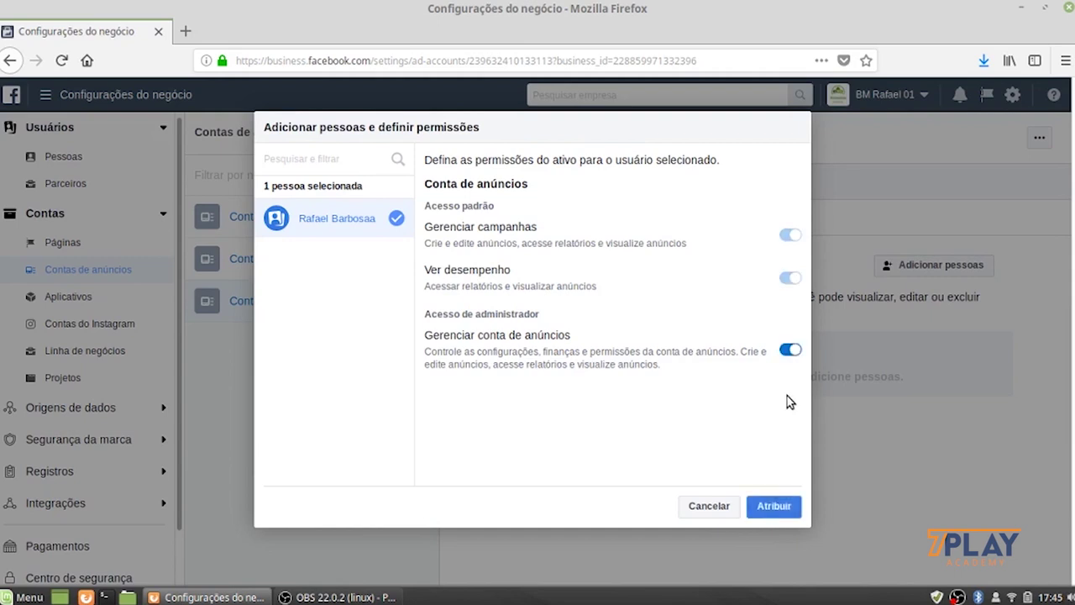
pyautogui.click(777, 506)
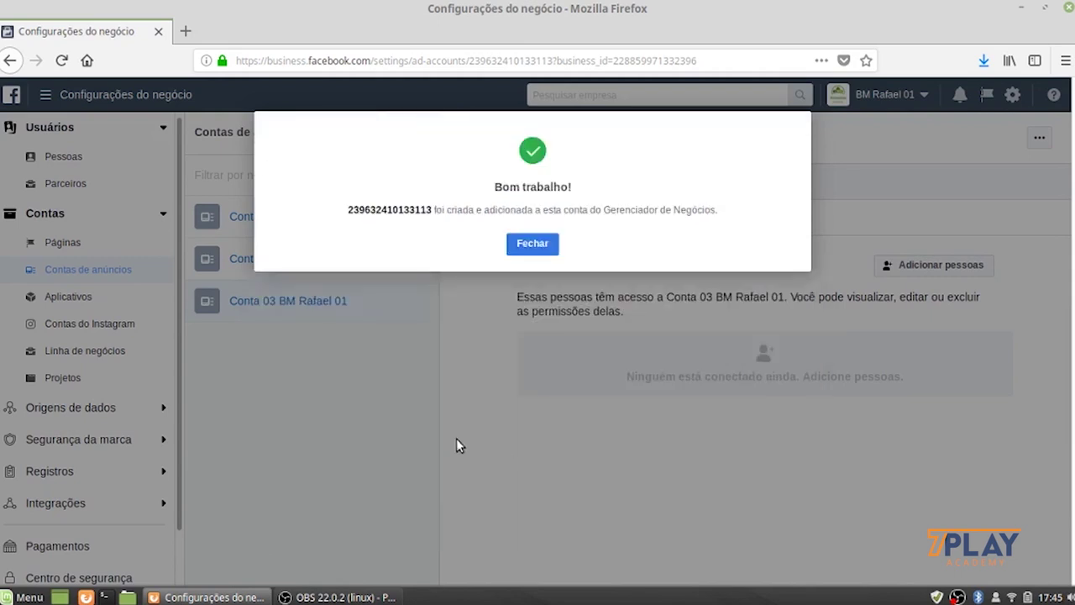
pyautogui.click(532, 244)
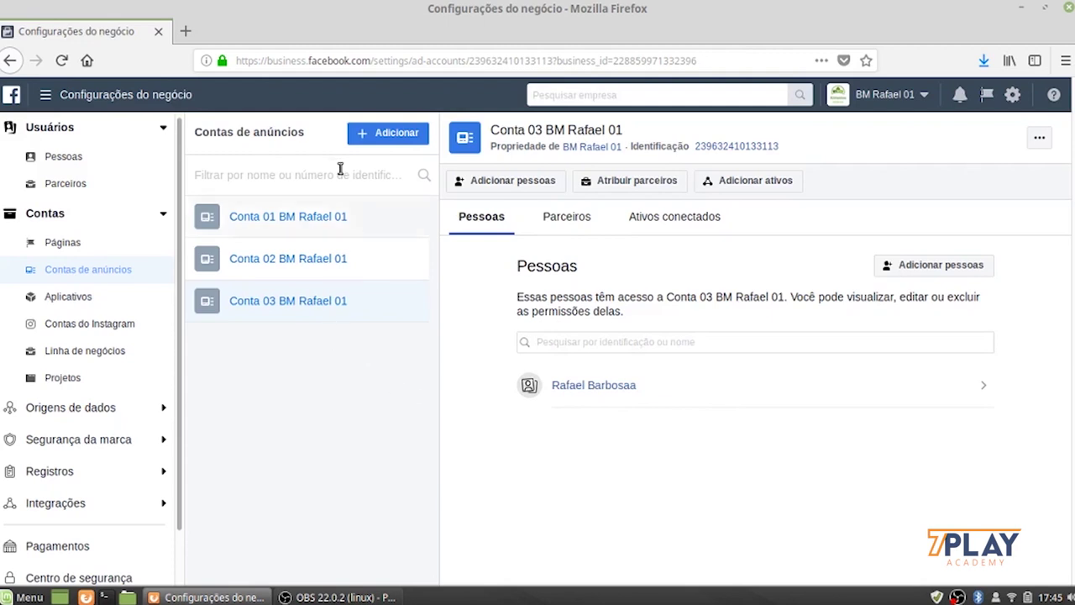
# Step: Start creating another ad account and name it like the first one, with its number changed to "Conta 04"
pyautogui.click(388, 133)
pyautogui.click(430, 343)
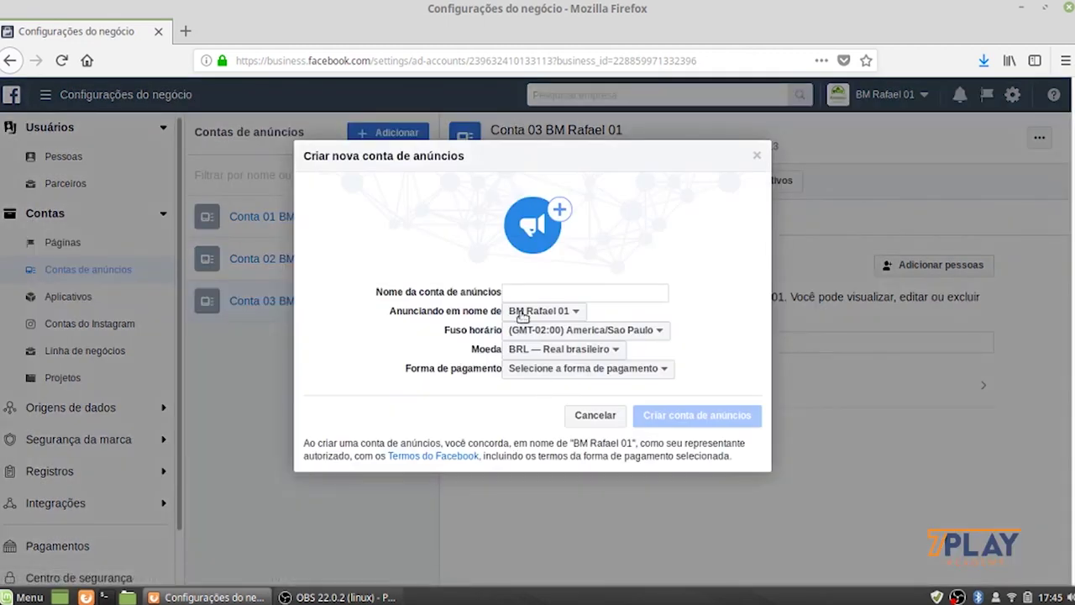
pyautogui.click(546, 291)
pyautogui.write('Conta 01 BM Rafael 01')
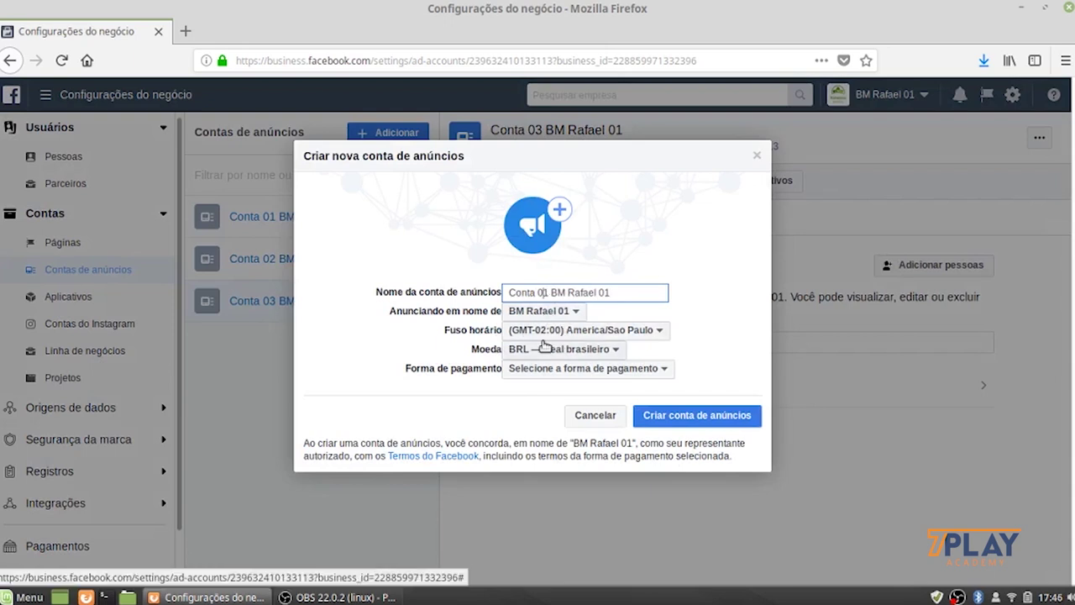
pyautogui.press('BackSpace')
pyautogui.write('4')
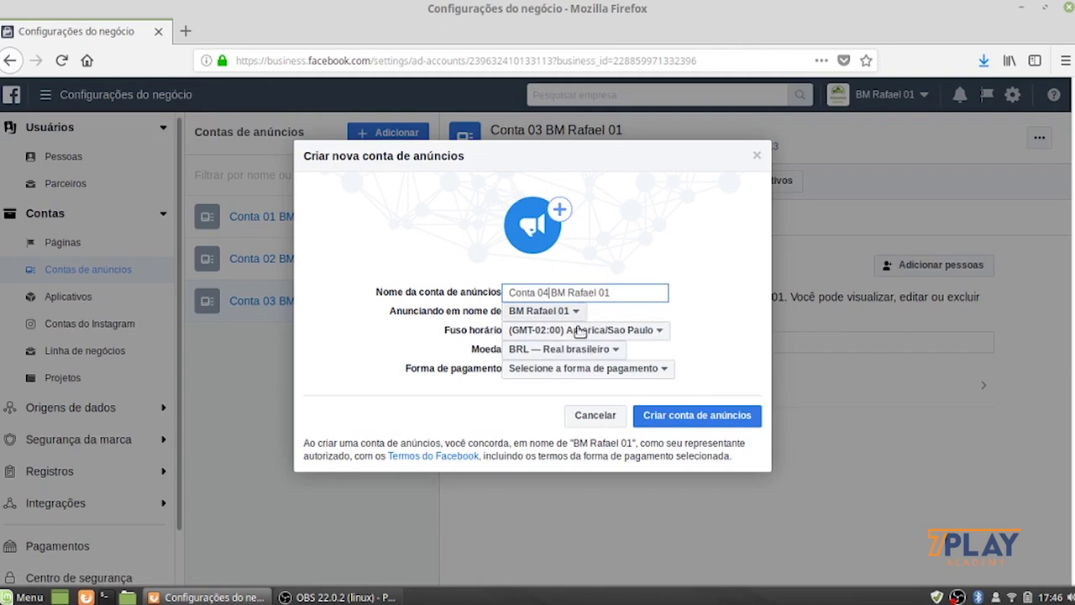
# Step: Set the payment method of Conta 04 to "Adicionar forma de pagamento mais tarde" and create the ad account
pyautogui.click(665, 368)
pyautogui.click(624, 418)
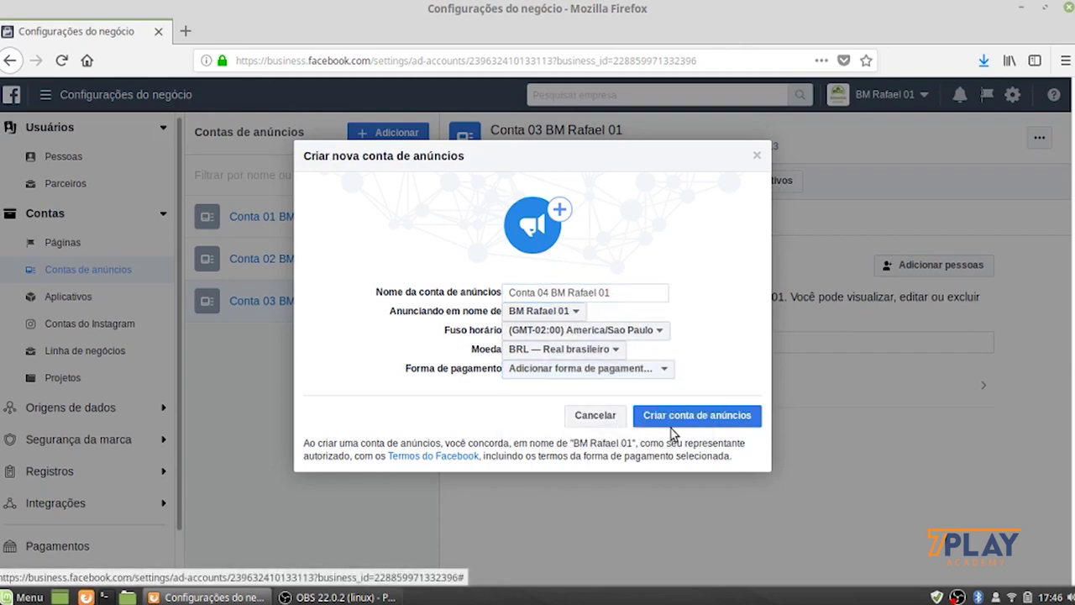
pyautogui.click(714, 415)
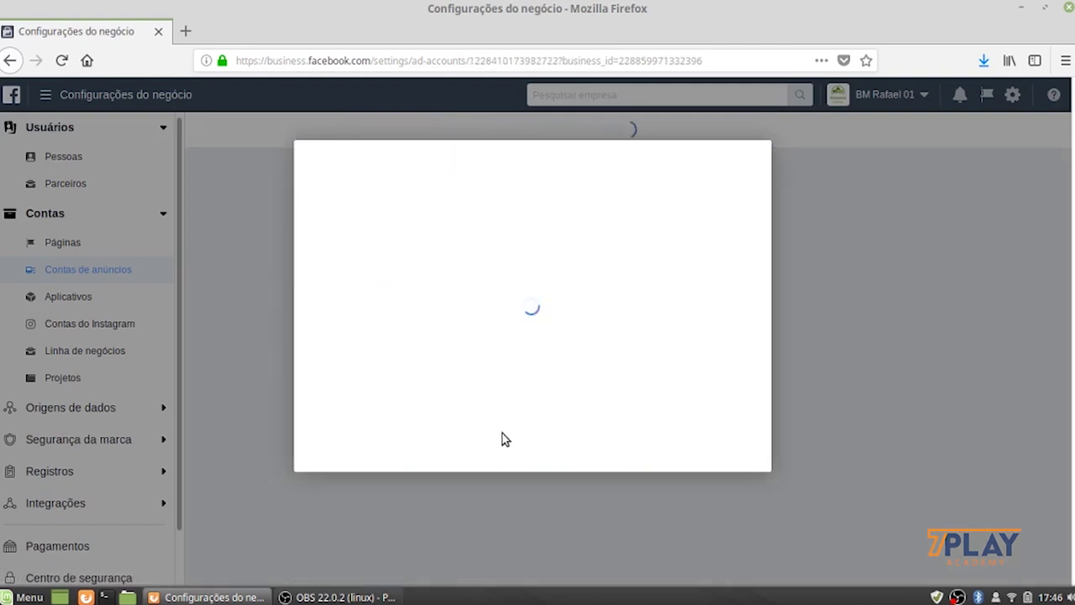
# Step: Assign the listed person to Conta 04 with the Gerenciar conta de anúncios permission and close the confirmation
pyautogui.click(395, 218)
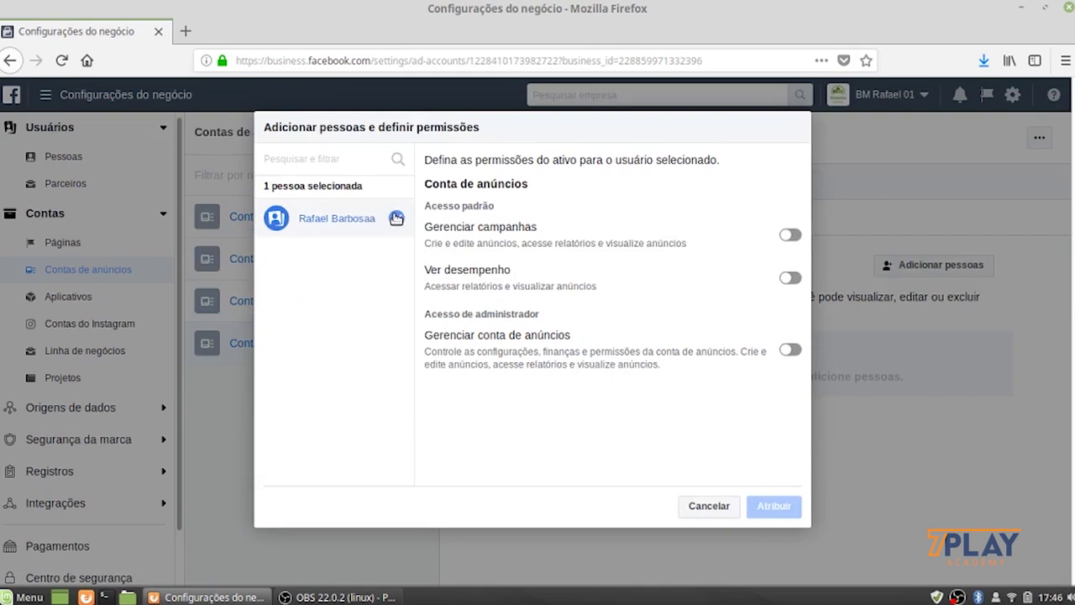
pyautogui.click(791, 349)
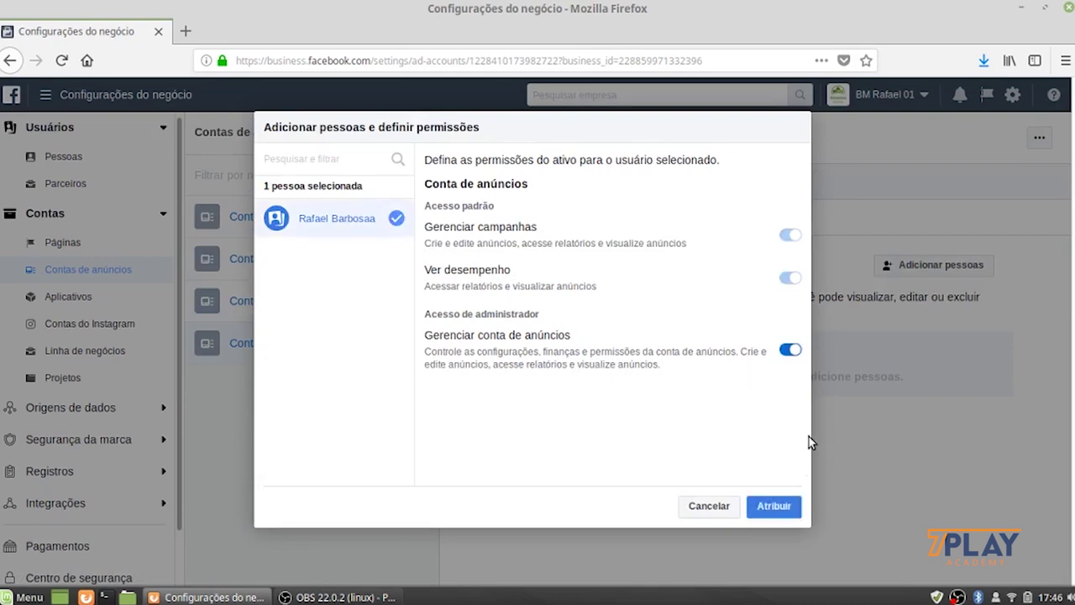
pyautogui.click(773, 508)
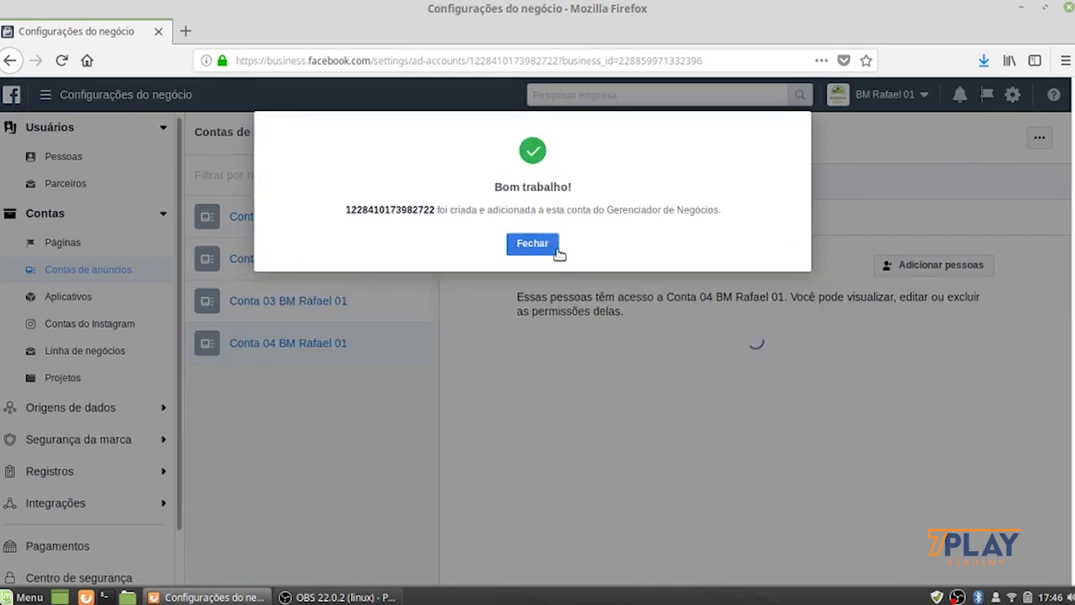
pyautogui.click(546, 246)
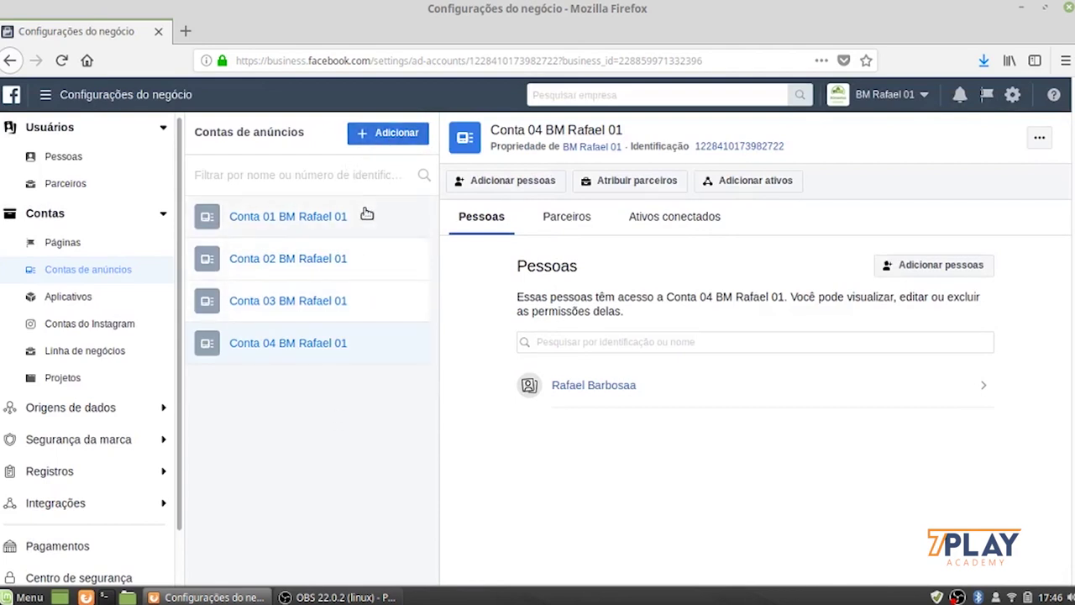
# Step: Start creating another ad account and name it like the first one, with its number changed to "Conta 05"
pyautogui.click(378, 140)
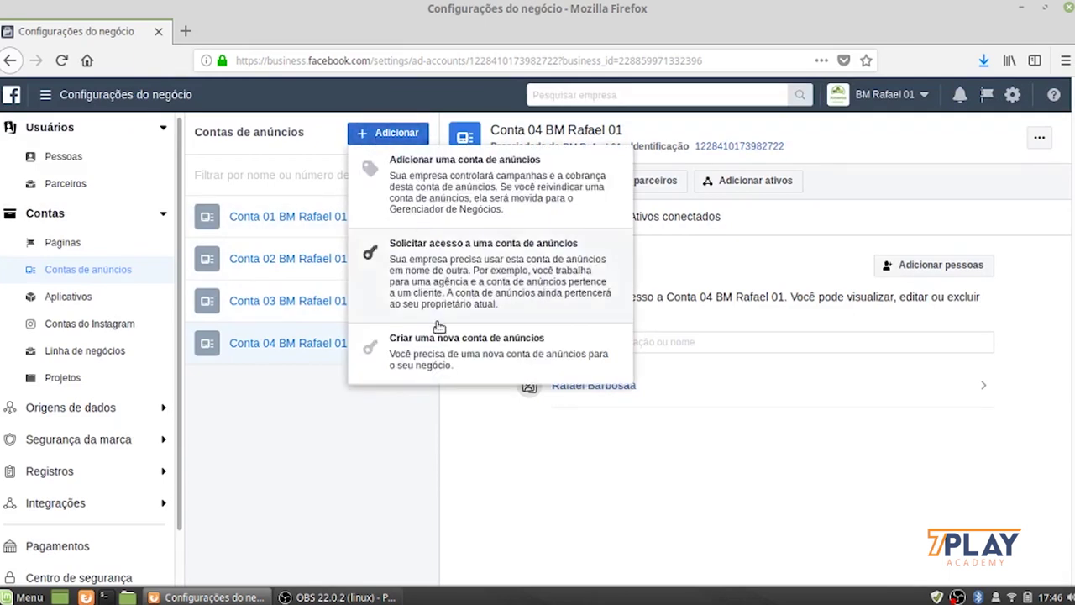
pyautogui.click(432, 355)
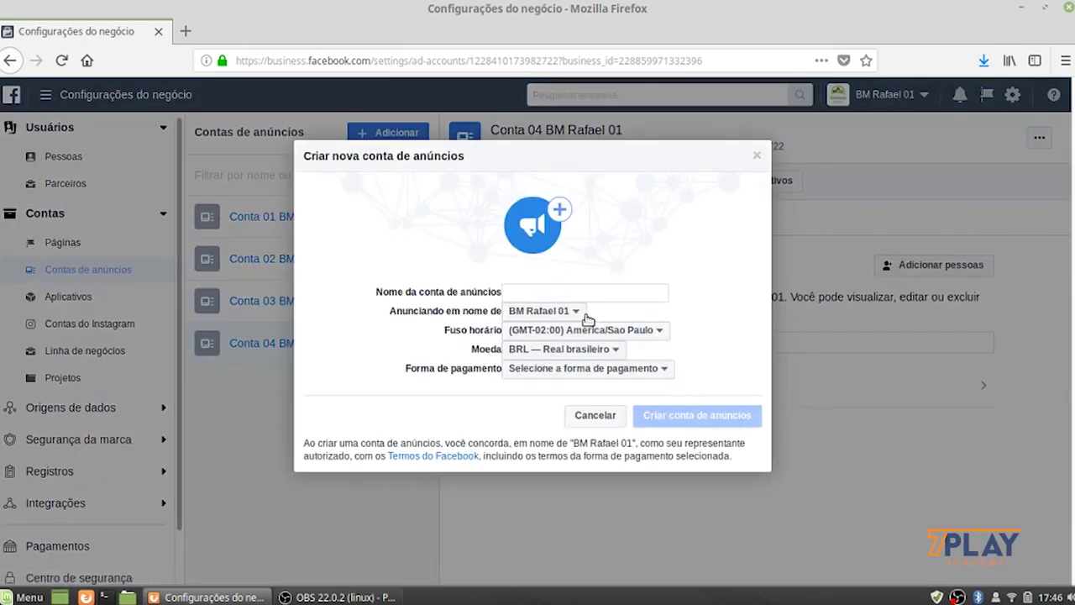
pyautogui.click(566, 291)
pyautogui.write('Conta 01 BM Rafael 01')
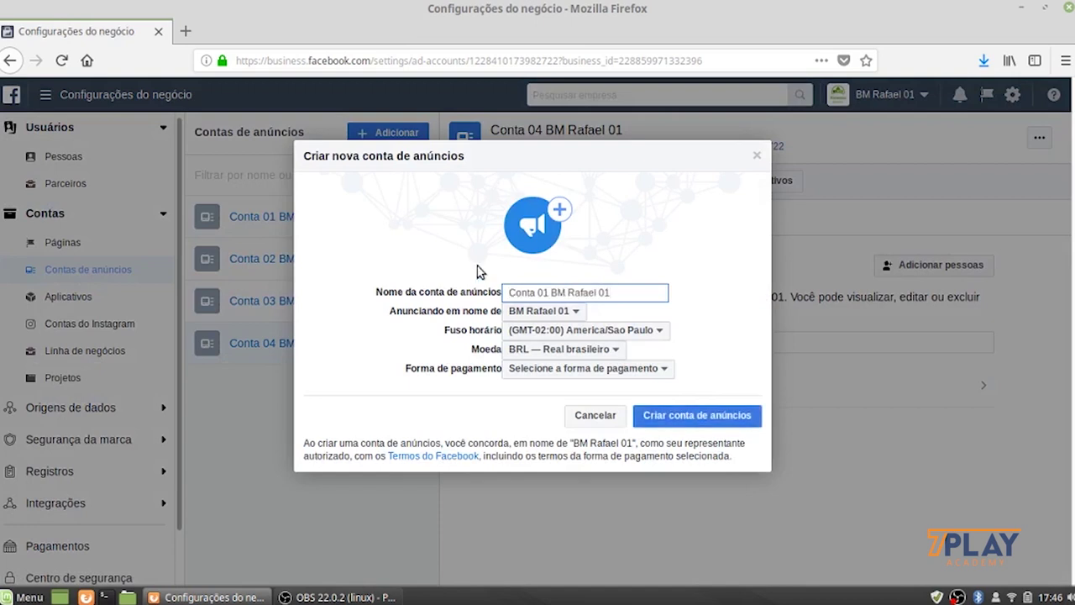
pyautogui.click(544, 293)
pyautogui.press('BackSpace')
pyautogui.write('5')
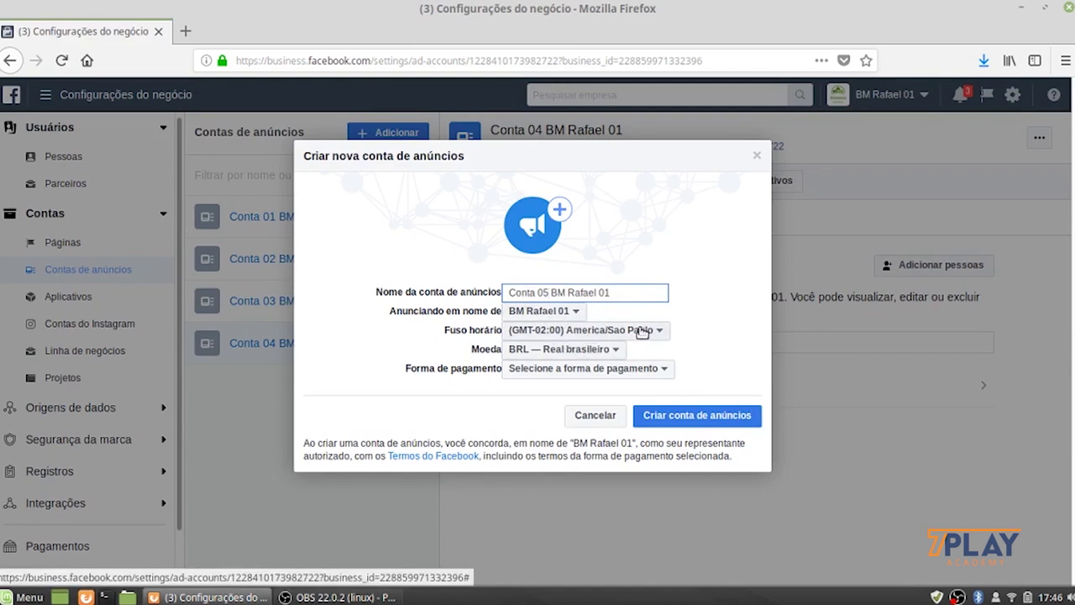
# Step: Set the payment method of Conta 05 to "Adicionar forma de pagamento mais tarde" and create the ad account
pyautogui.click(647, 368)
pyautogui.click(643, 412)
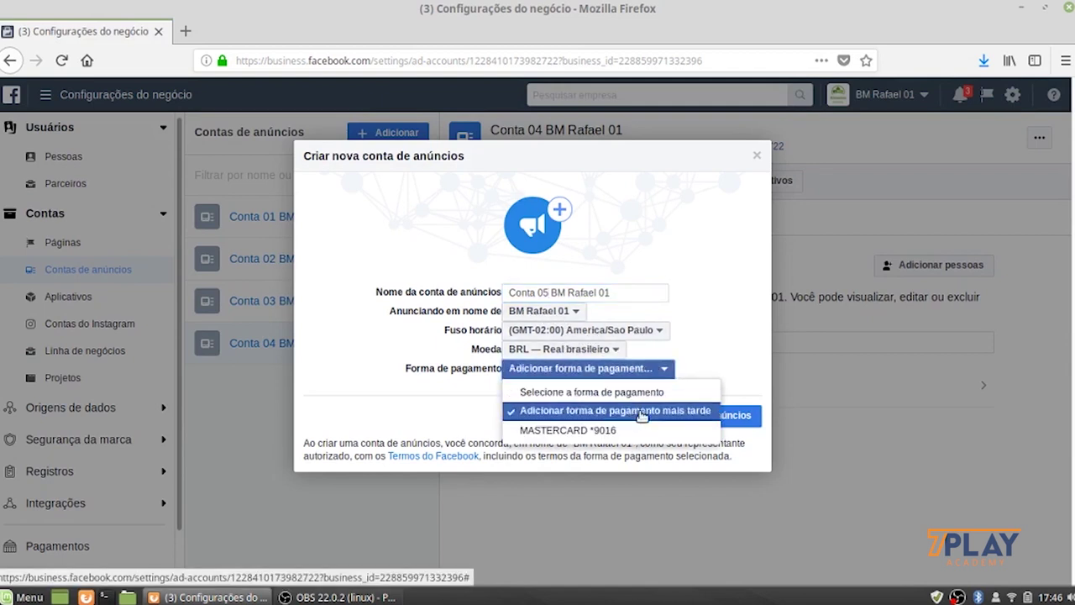
pyautogui.click(694, 417)
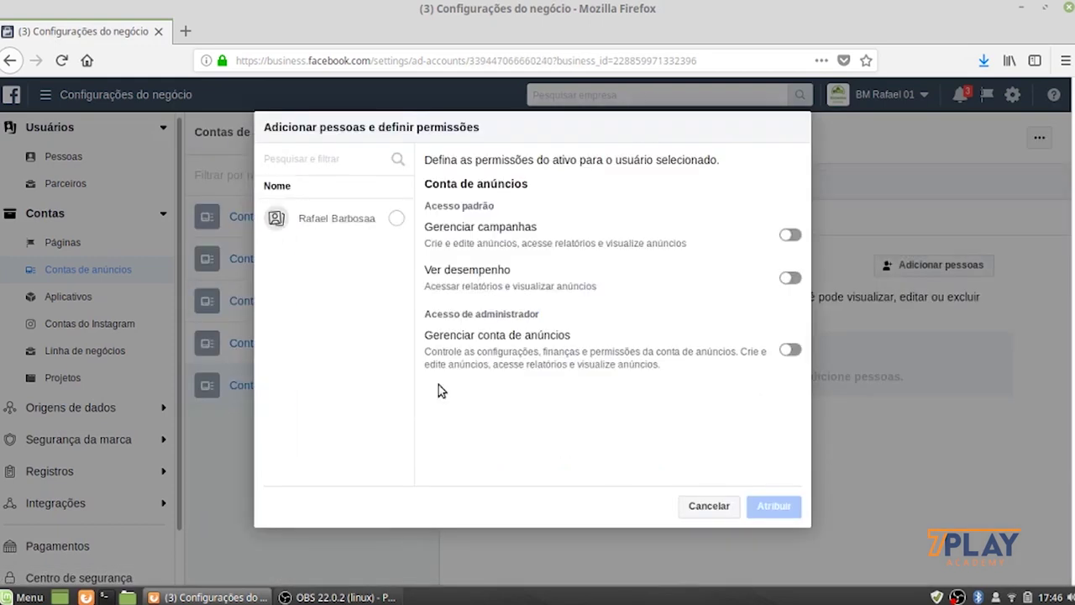
# Step: Assign the listed person to Conta 05 with the Gerenciar conta de anúncios permission and close the confirmation
pyautogui.click(396, 219)
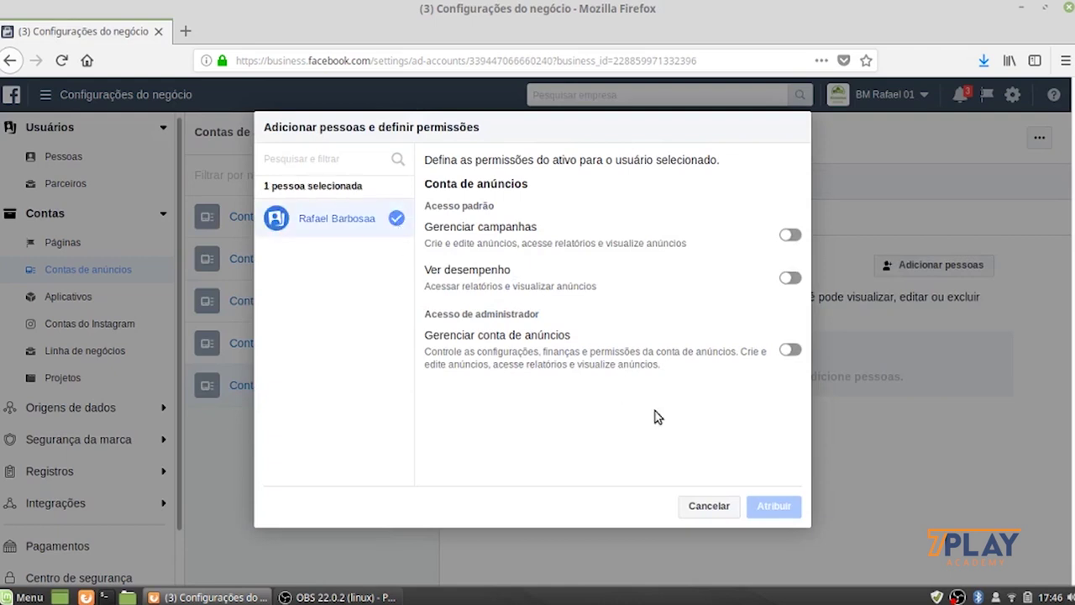
pyautogui.click(789, 351)
pyautogui.click(777, 507)
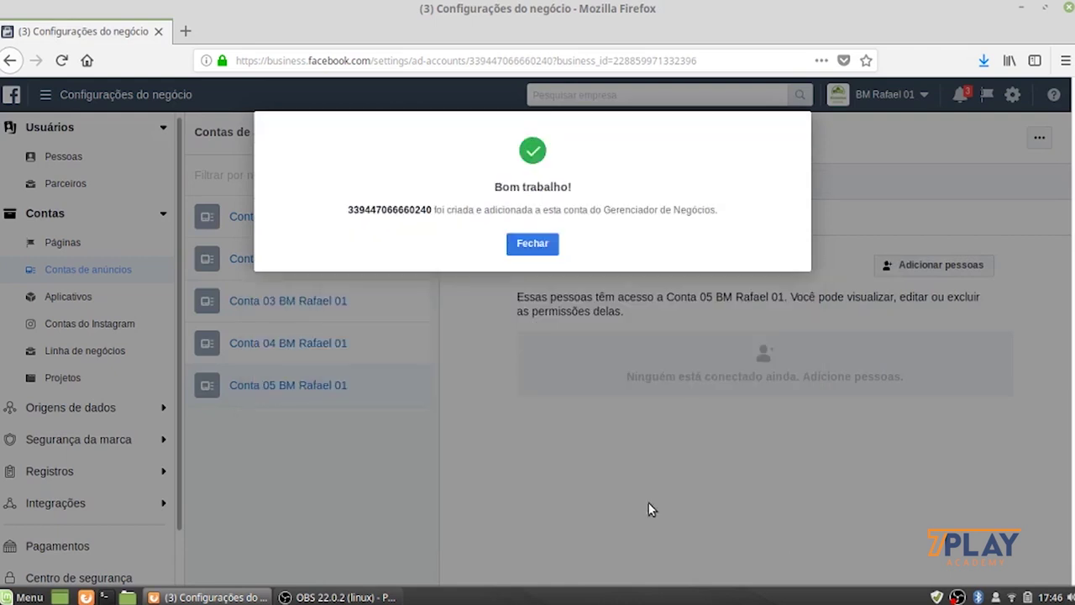
pyautogui.click(541, 248)
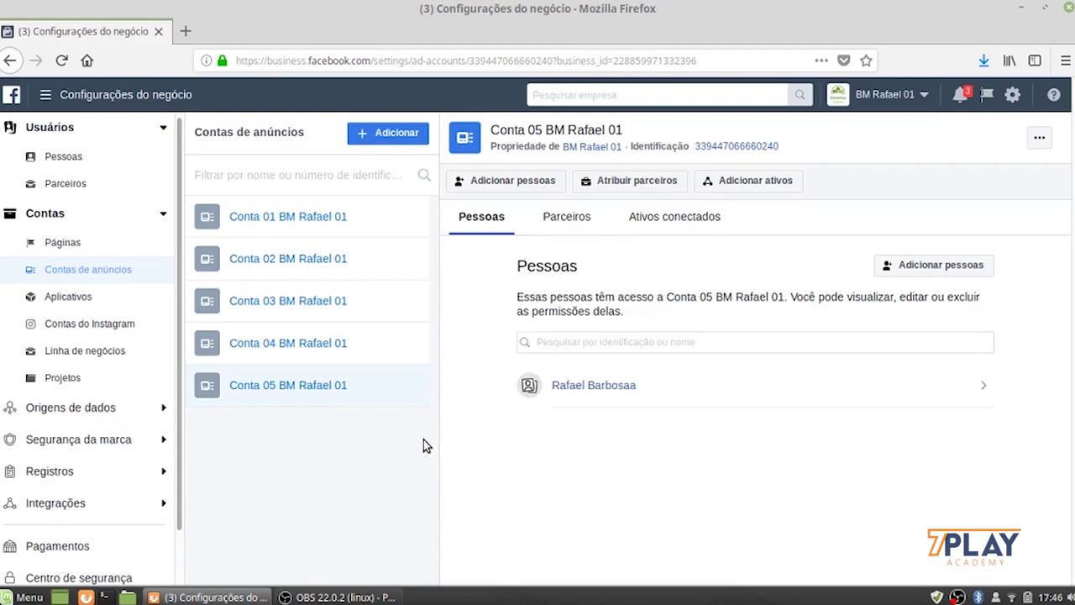
# Step: Open the details of the first ad account, Conta 01, from the list of ad accounts
pyautogui.click(330, 220)
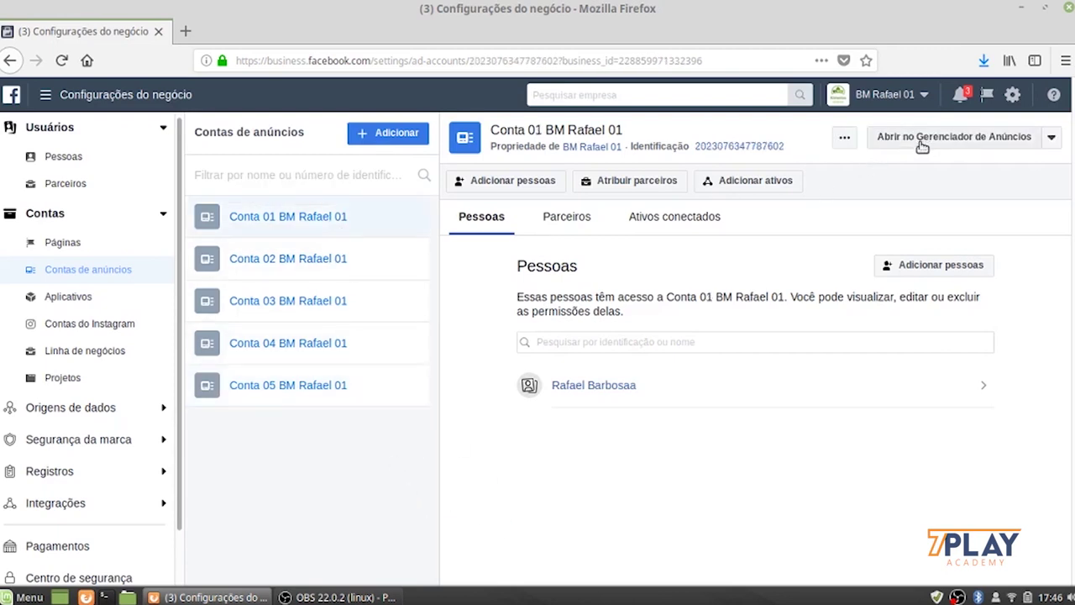